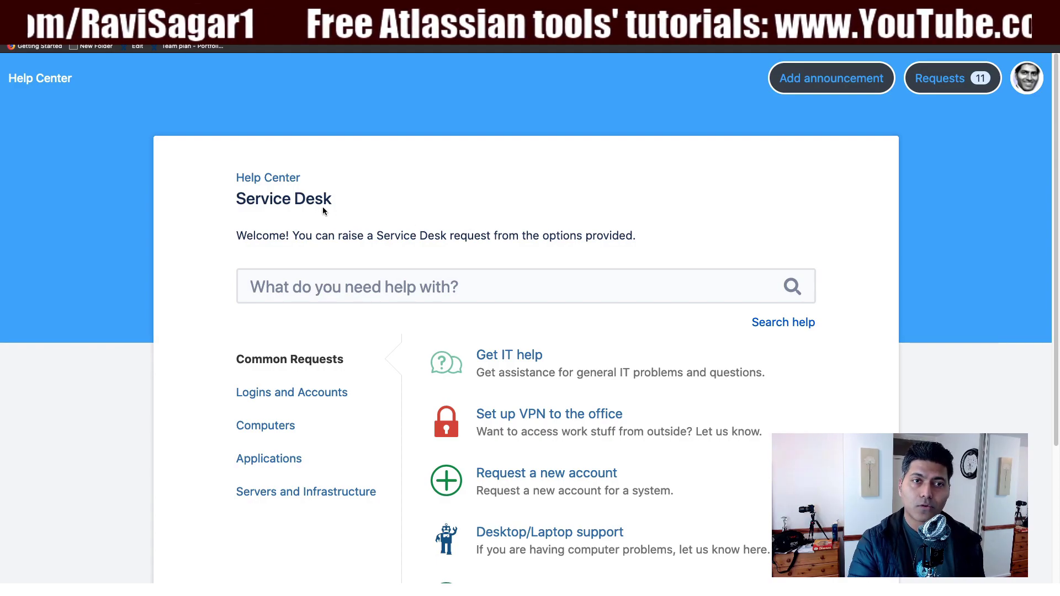
Open the Help Center's customization options and set the help center announcement subject to "Performance issues".
left_click(271, 180)
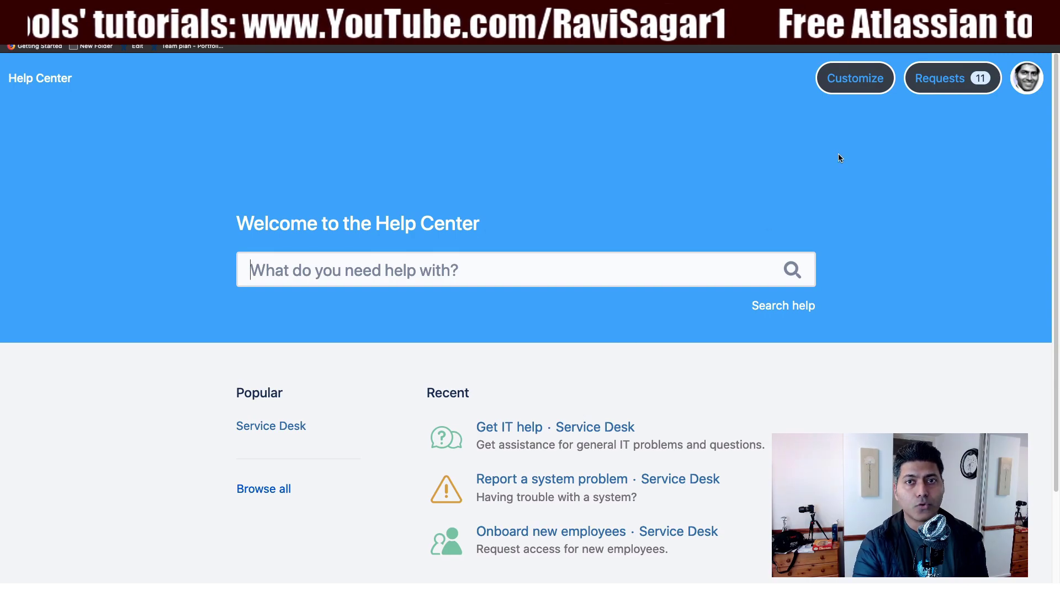
left_click(862, 79)
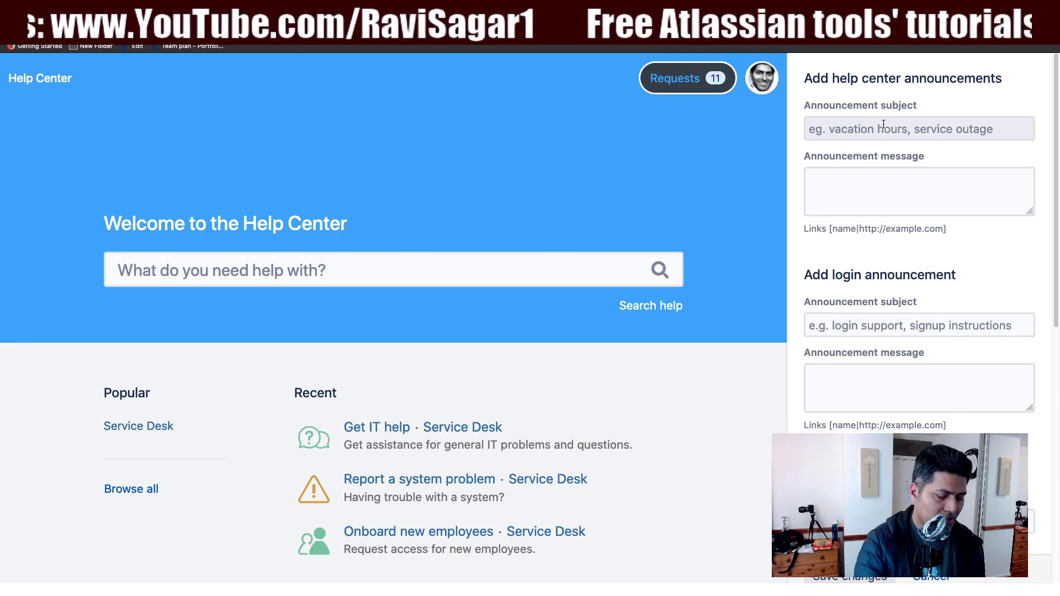
type("We are")
key("super+a")
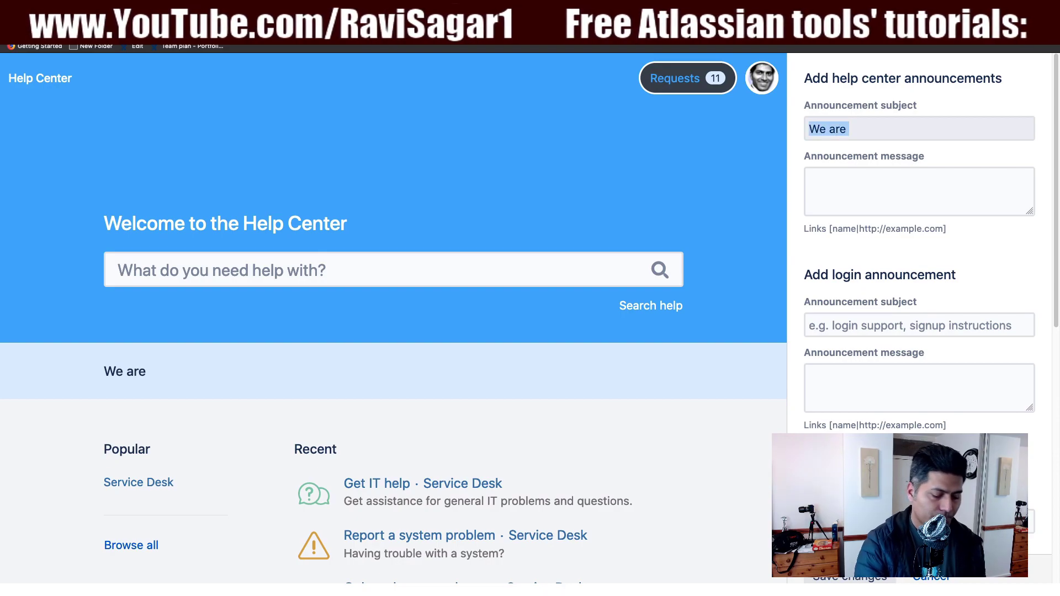
type("Performance ")
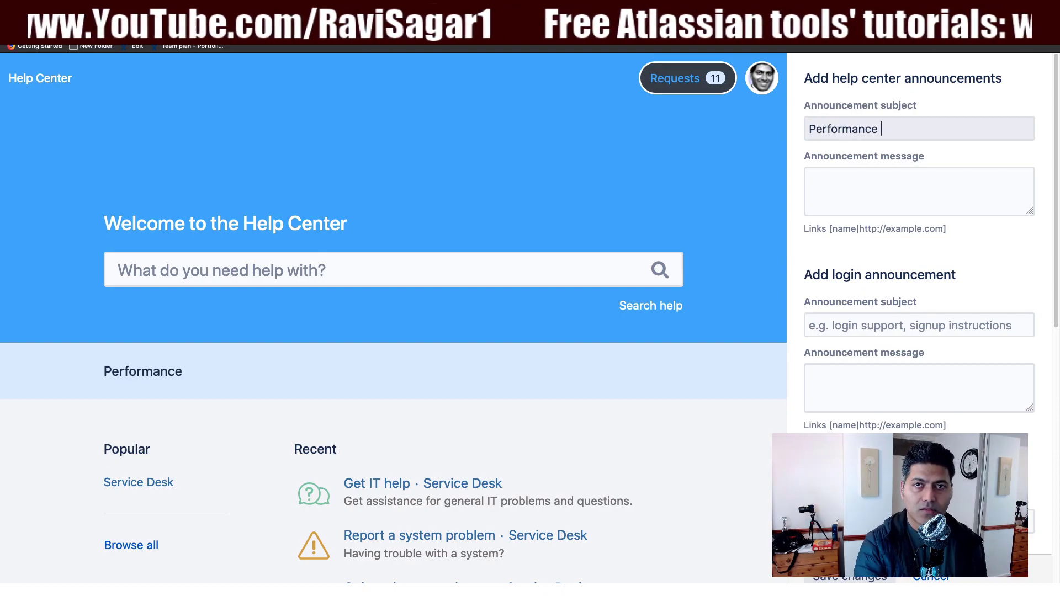
type("issues")
Enter "We are aware of the performance issues." as the help center announcement message.
key("Tab")
type("We are ")
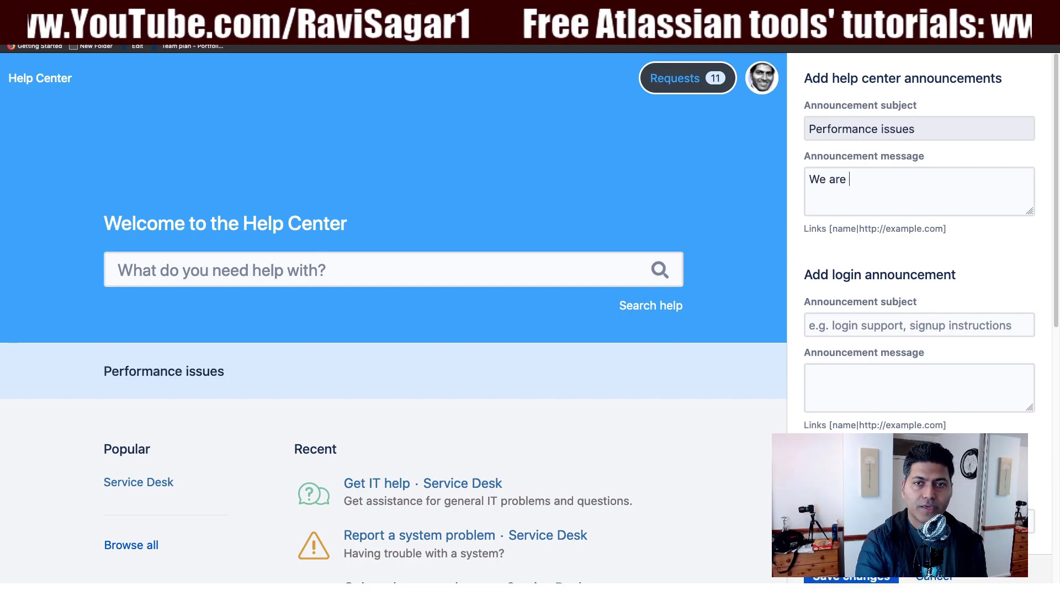
type("awa")
key("BackSpace")
type("wa")
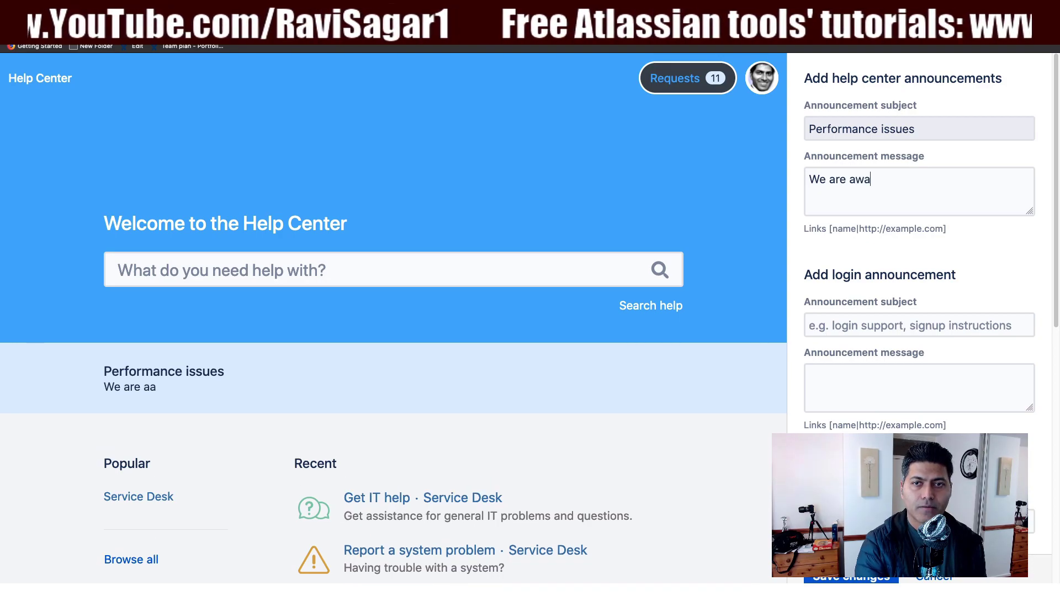
type("re of gthe")
key("BackSpace")
key("BackSpace")
key("BackSpace")
key("BackSpace")
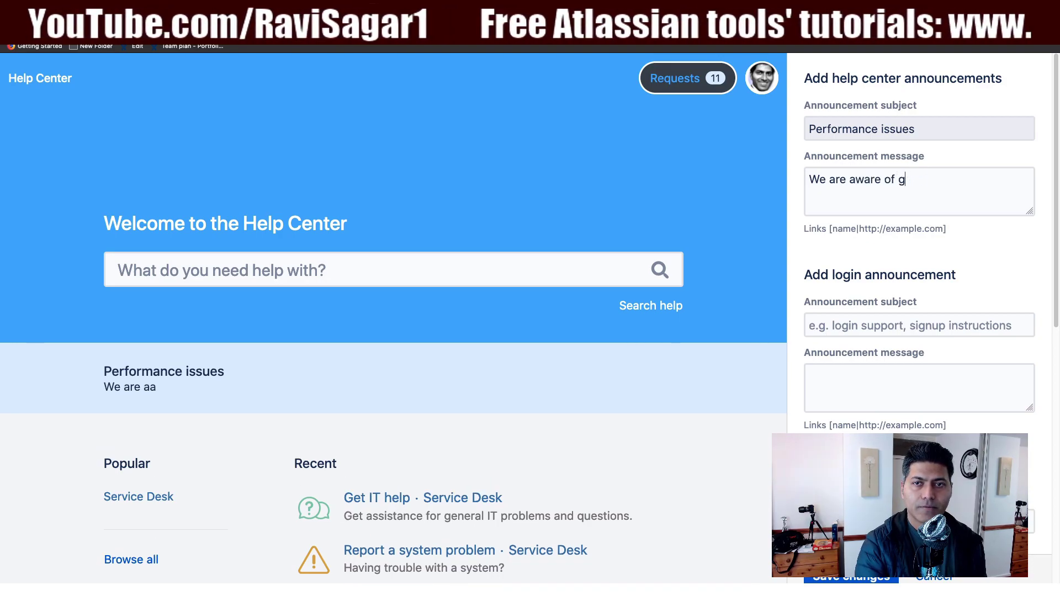
type("the perform")
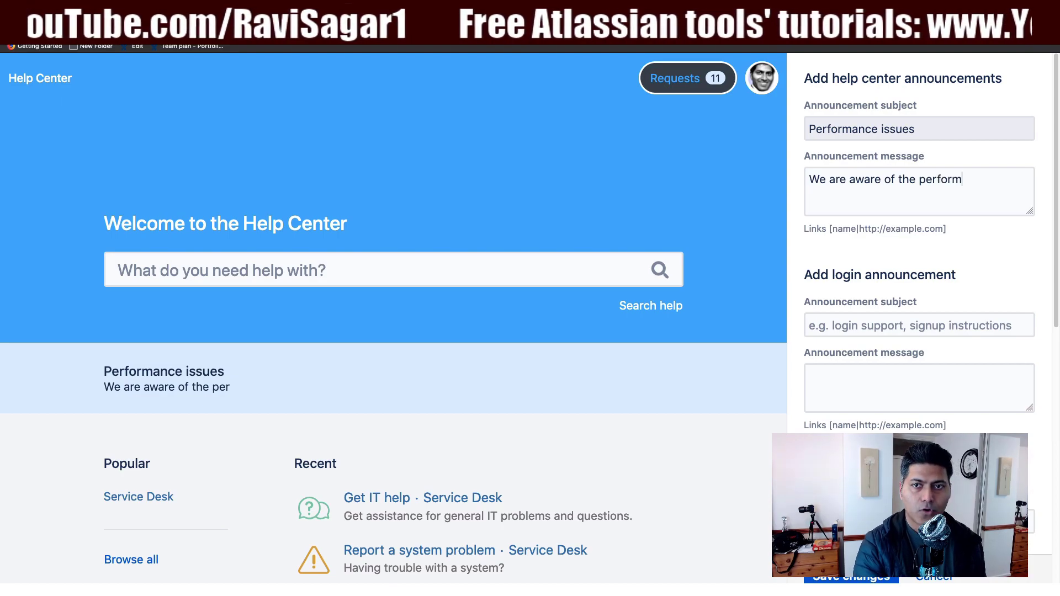
type("ance issues.")
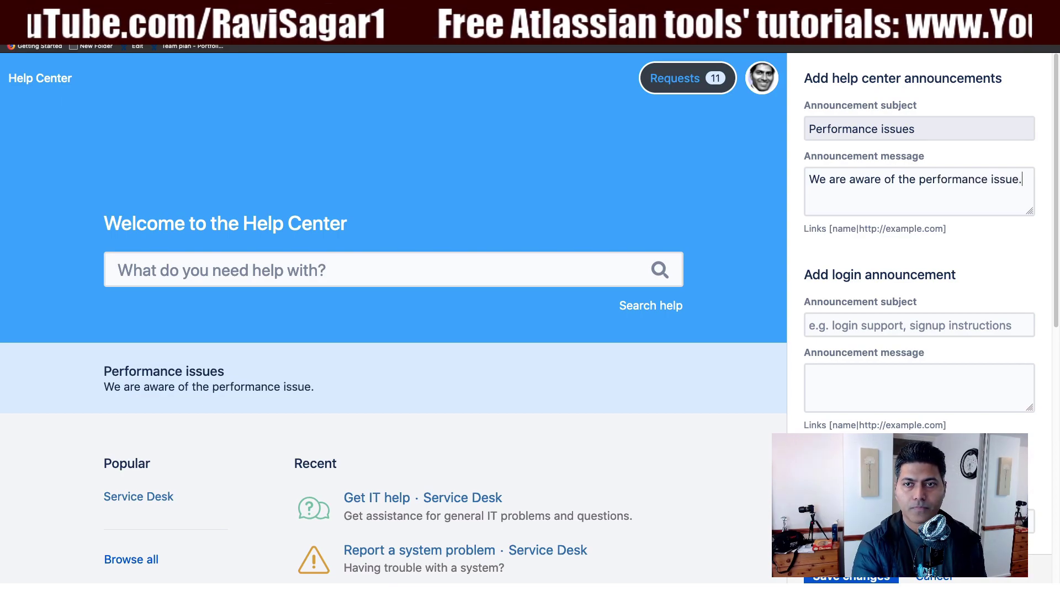
Change the Help Center's banner color to magenta #ff00d1 and save the customization.
scroll(866, 232, "down", 1)
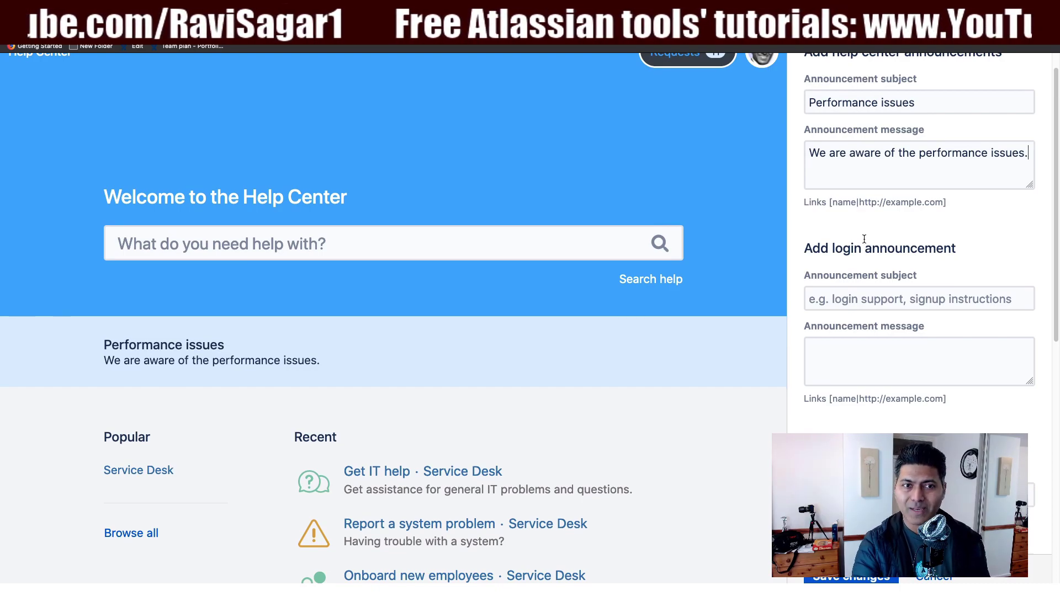
scroll(764, 277, "up", 1)
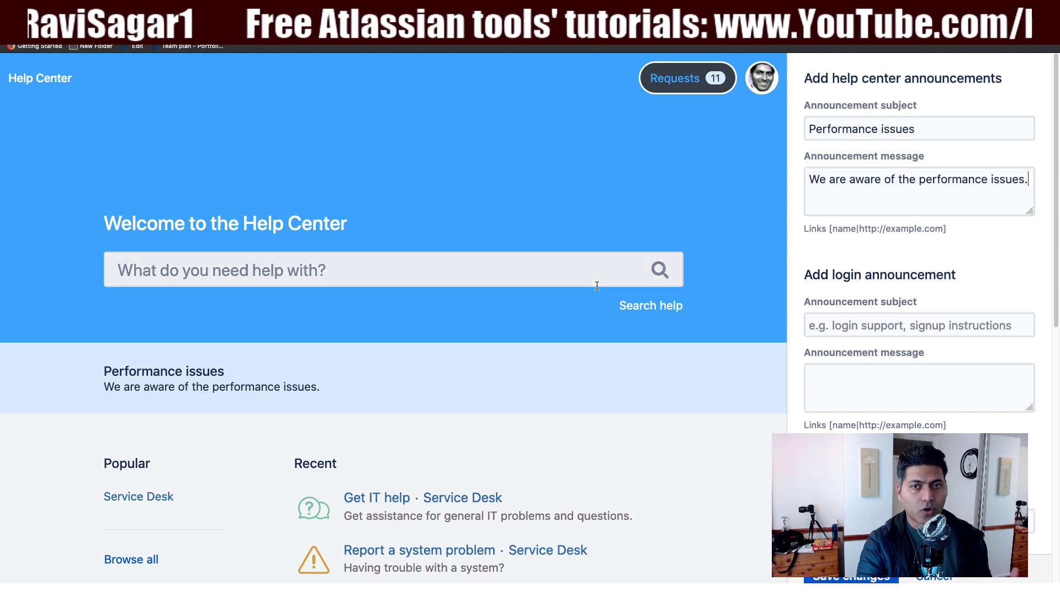
scroll(763, 307, "down", 3)
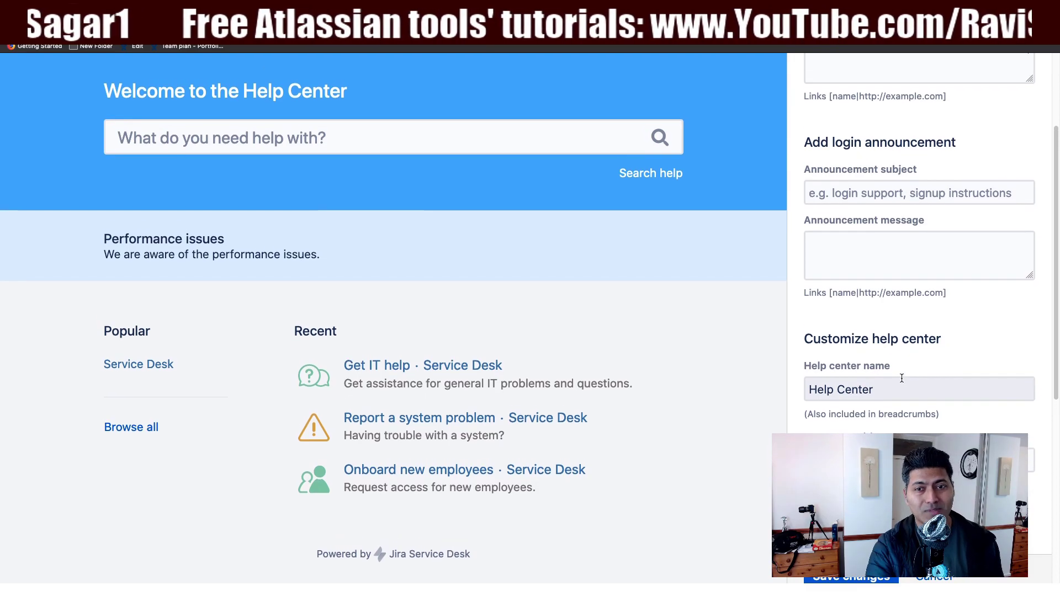
scroll(902, 378, "down", 2)
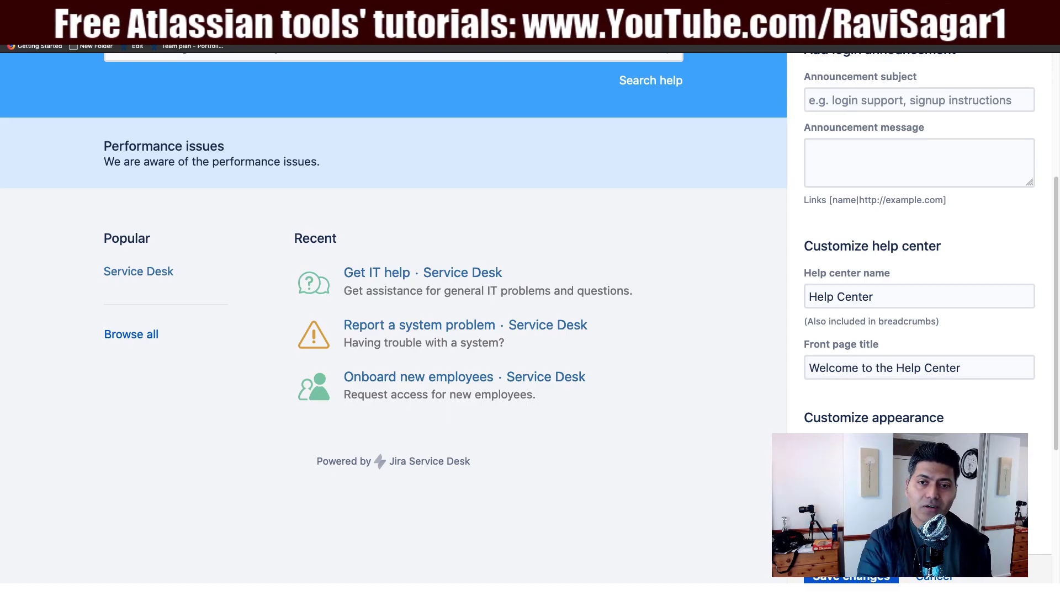
scroll(530, 276, "down", 3)
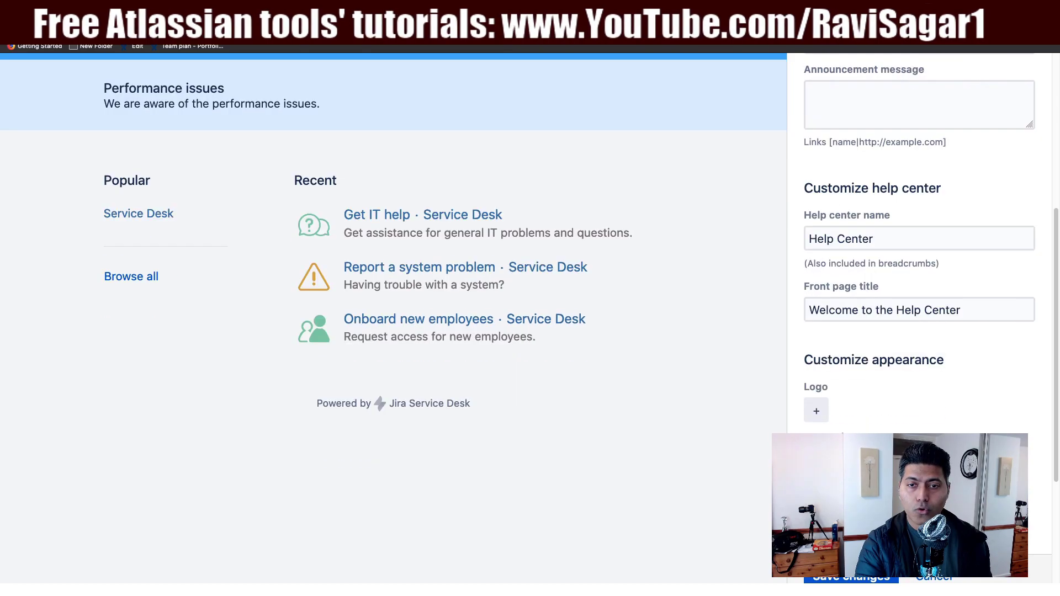
scroll(530, 276, "down", 1)
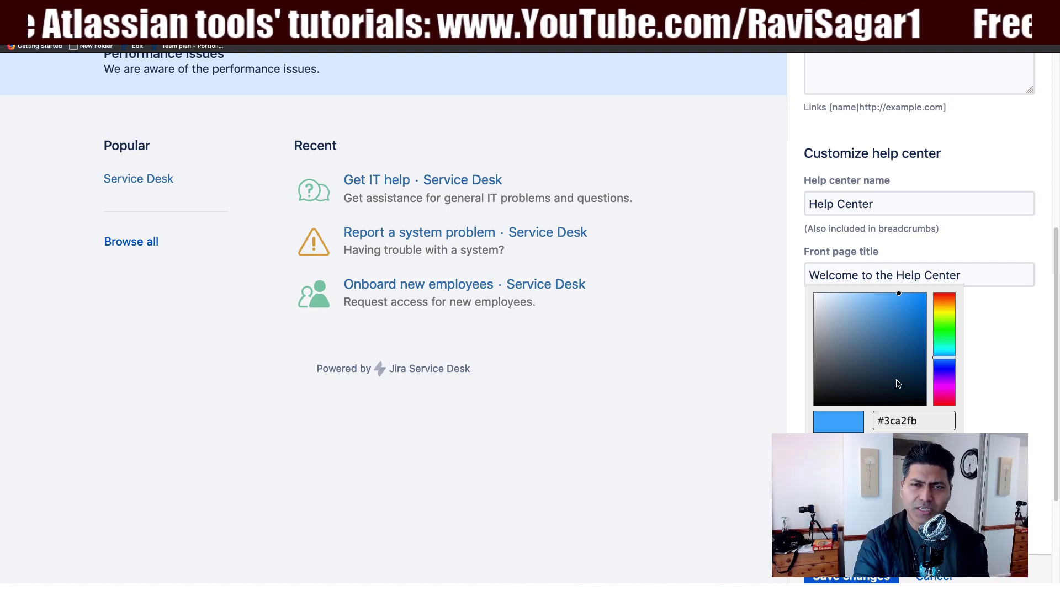
left_click_drag(943, 343, 945, 389)
left_click_drag(903, 342, 928, 281)
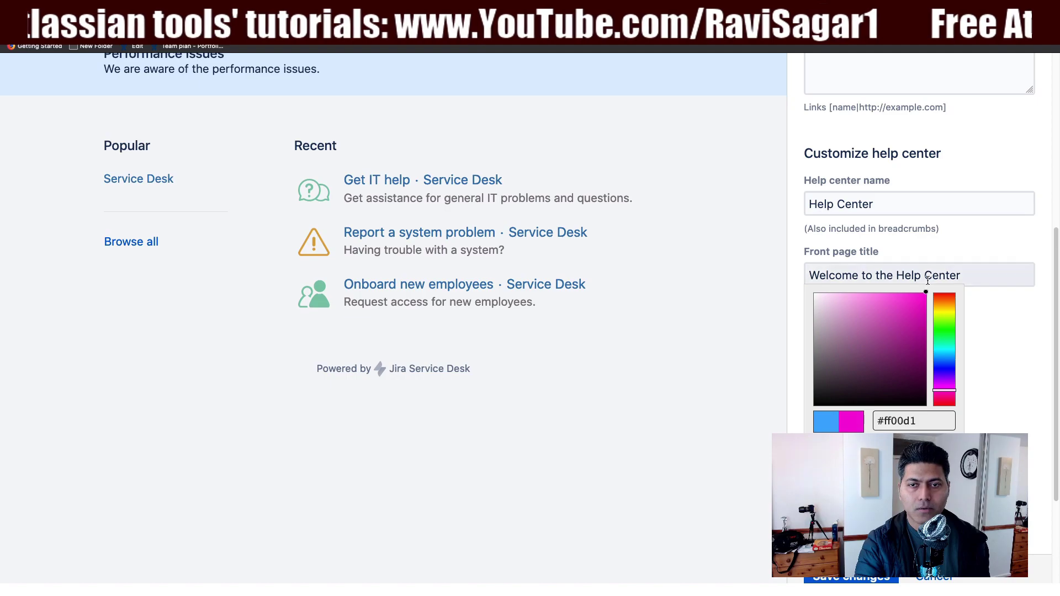
left_click(928, 280)
scroll(573, 442, "down", 3)
scroll(573, 443, "up", 10)
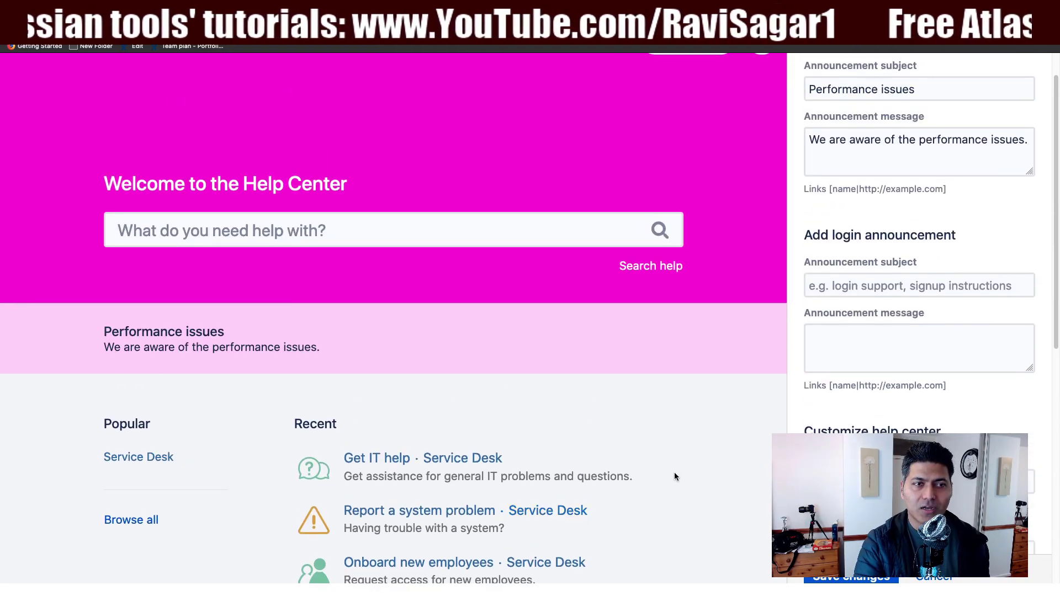
scroll(668, 467, "down", 2)
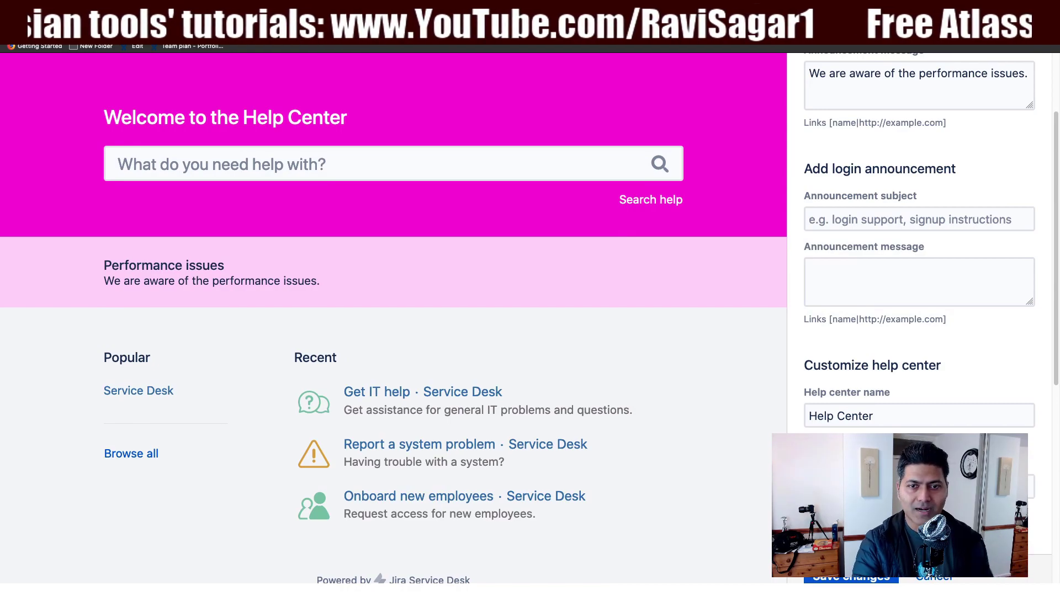
left_click(834, 577)
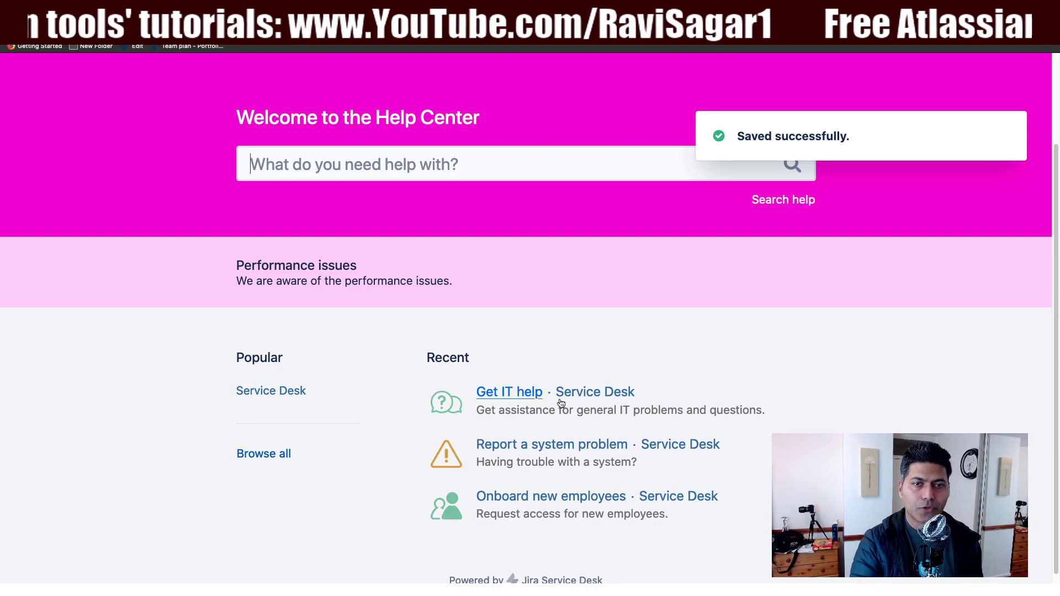
View the Service Desk customer portal and open the portal settings of the Service Desk project.
left_click(603, 393)
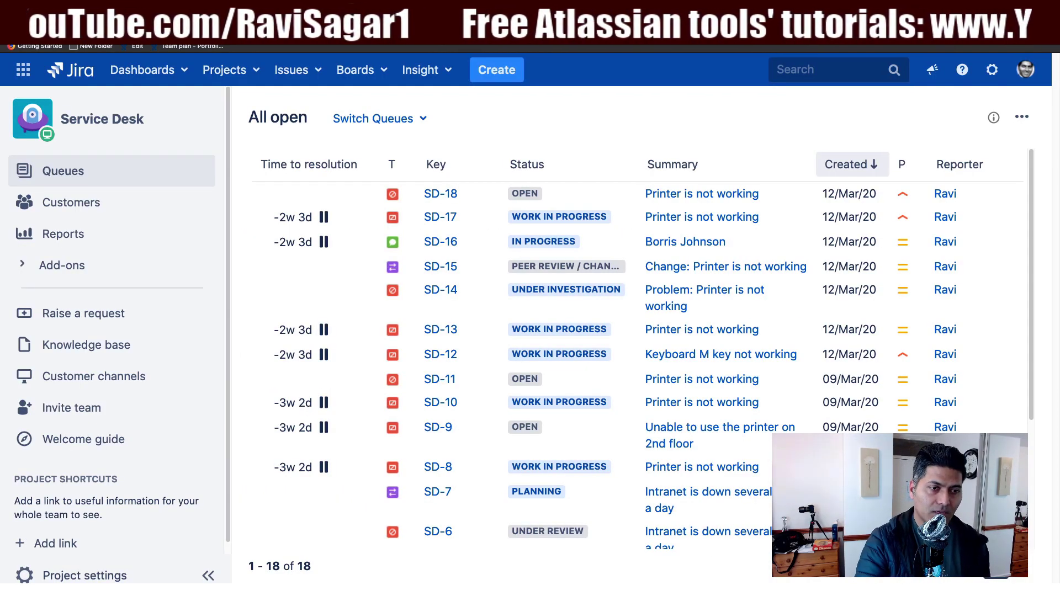
left_click(119, 577)
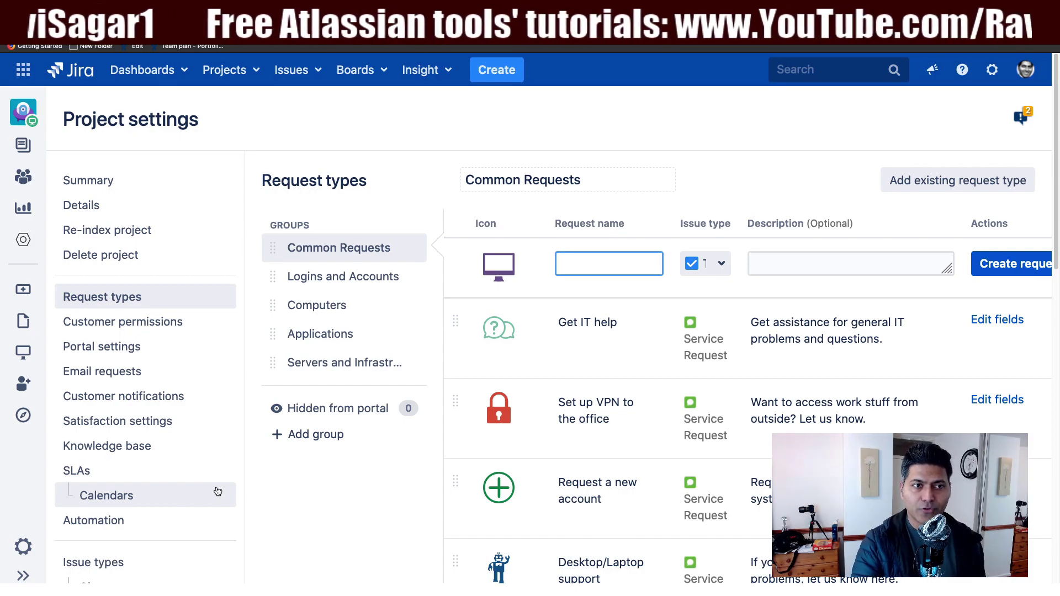
left_click(109, 354)
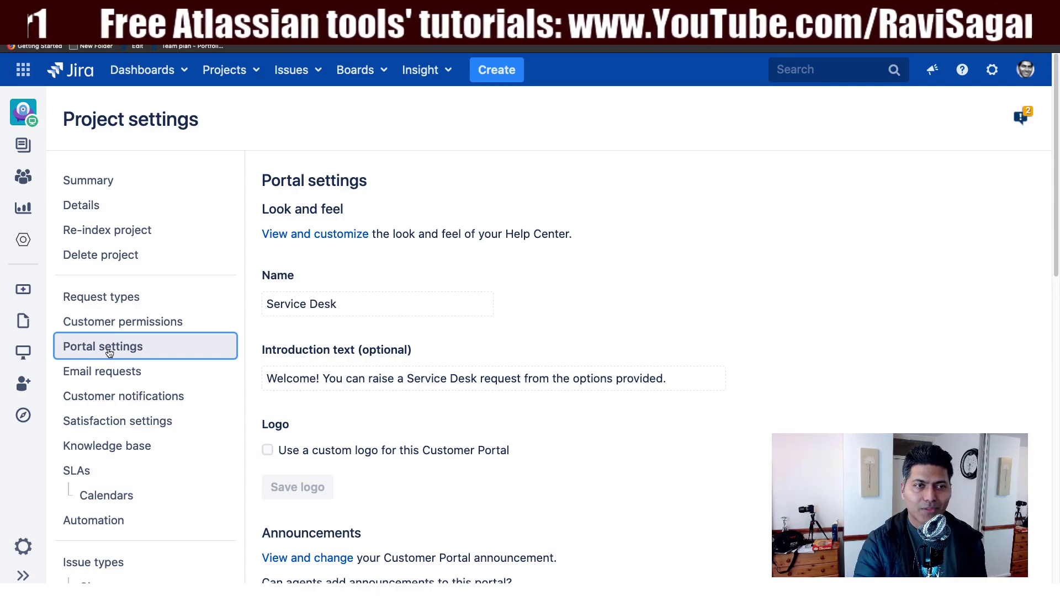
left_click(238, 81)
left_click(429, 178)
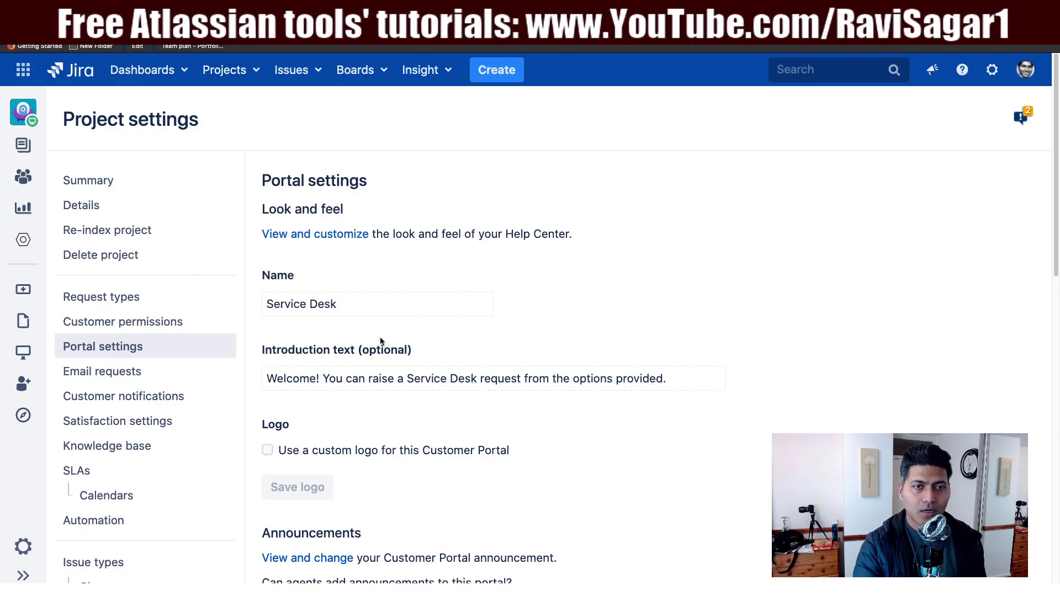
Rename the customer portal to "Your service desk" in the project's portal settings.
left_click(356, 305)
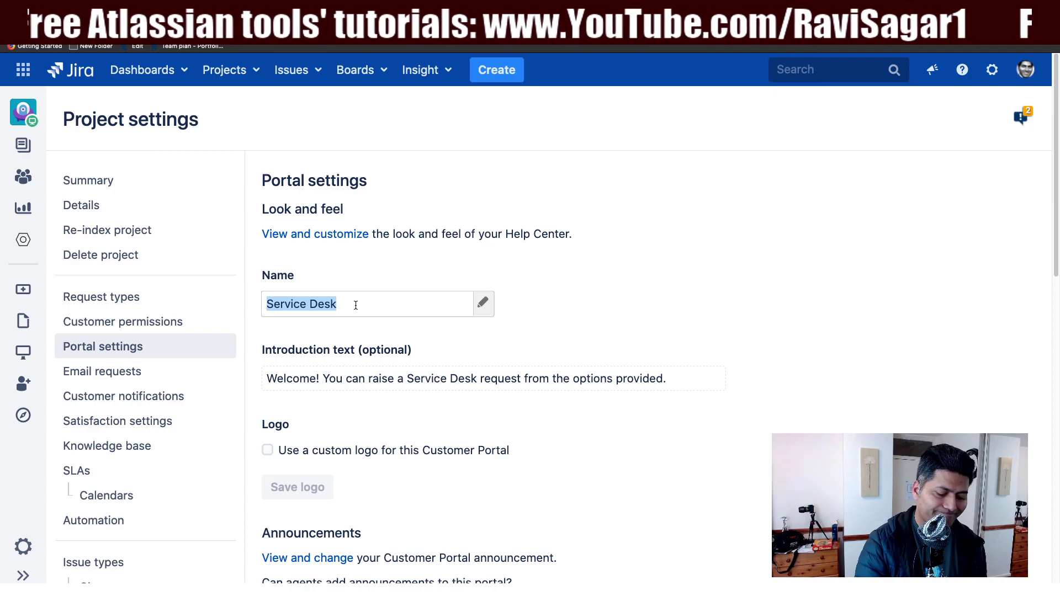
scroll(553, 332, "down", 10)
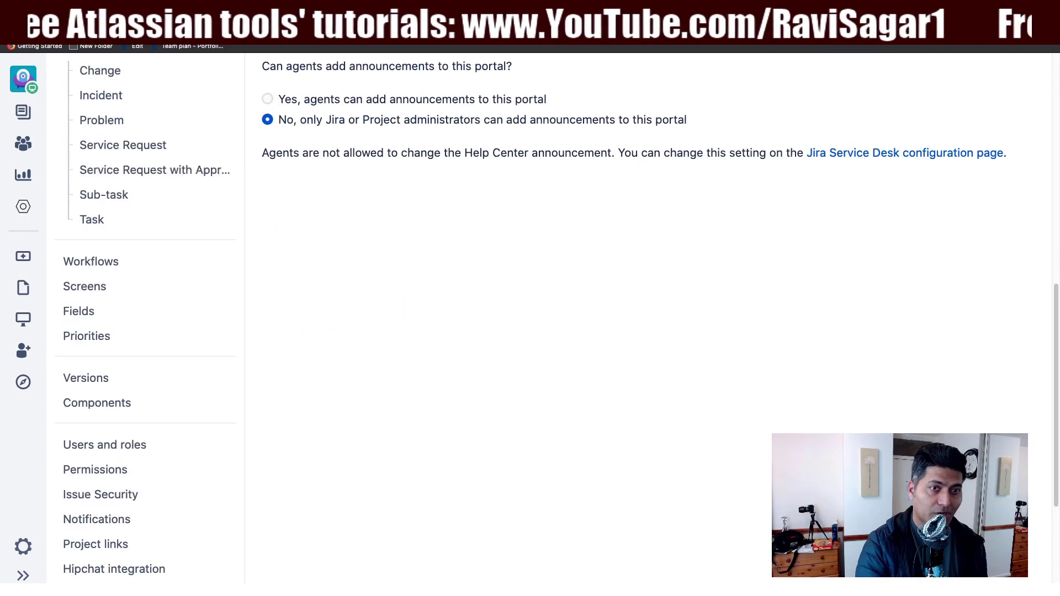
scroll(353, 331, "up", 10)
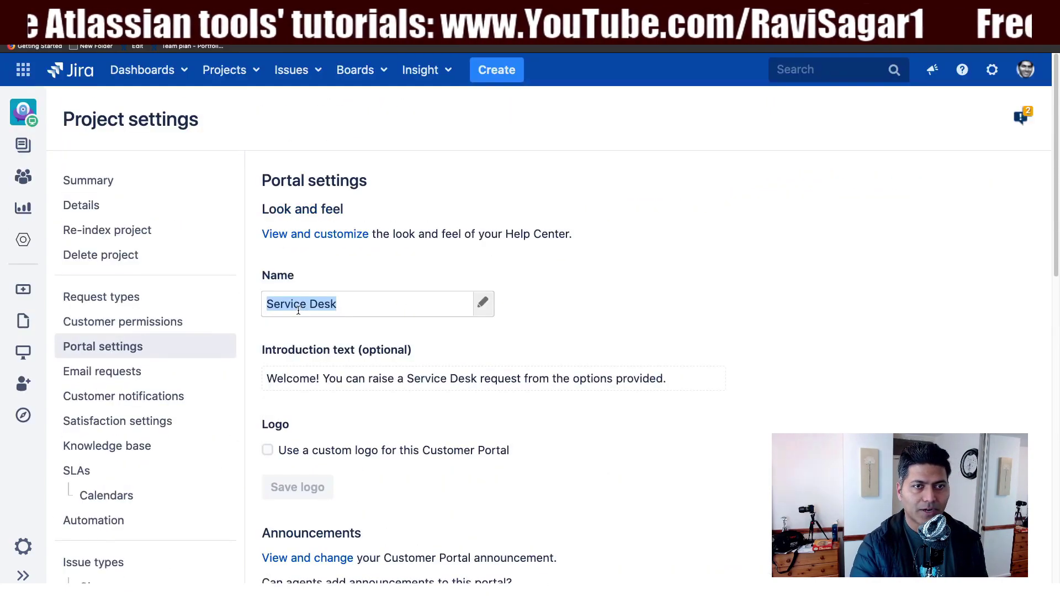
left_click(356, 306)
left_click(485, 305)
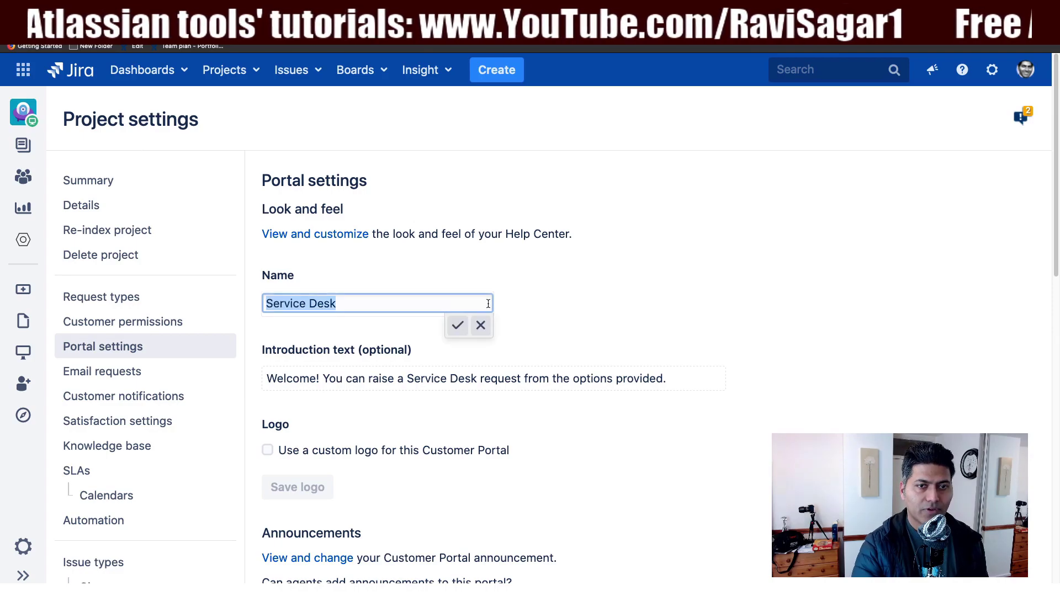
type("Yout")
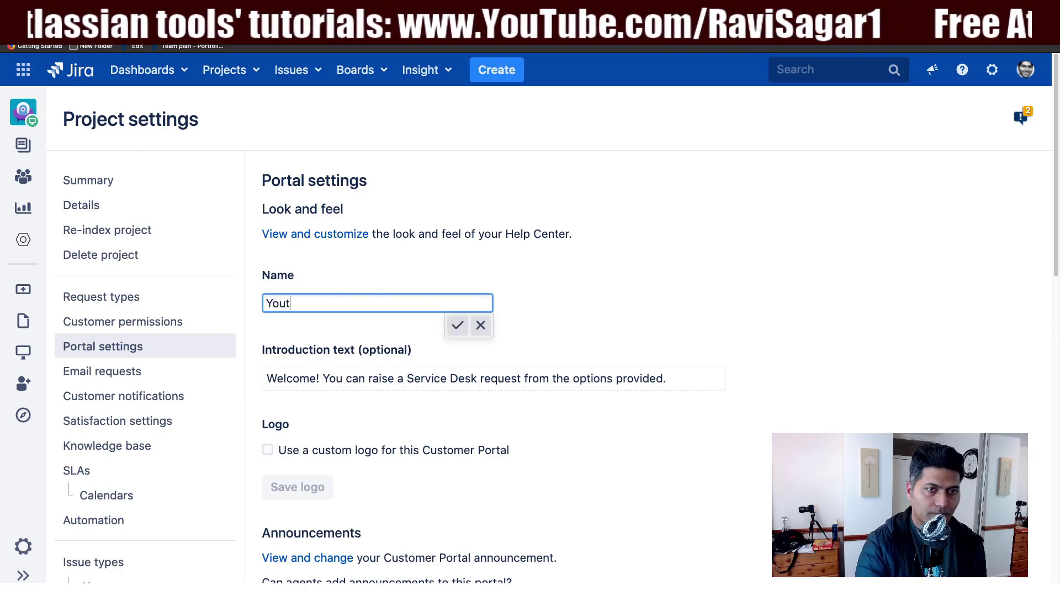
key("BackSpace")
type("r")
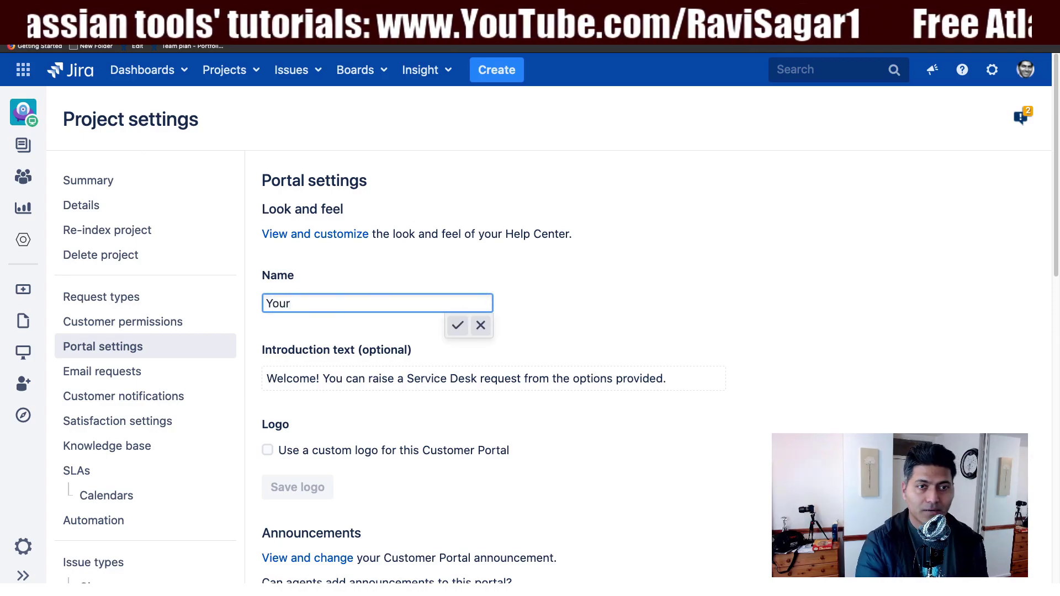
type(" service ")
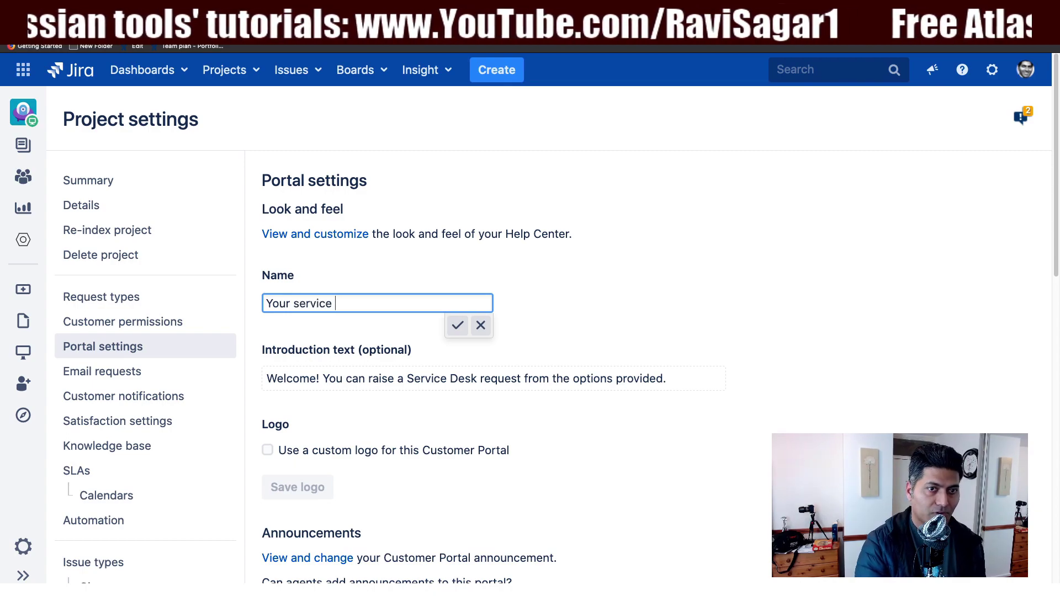
type("desk")
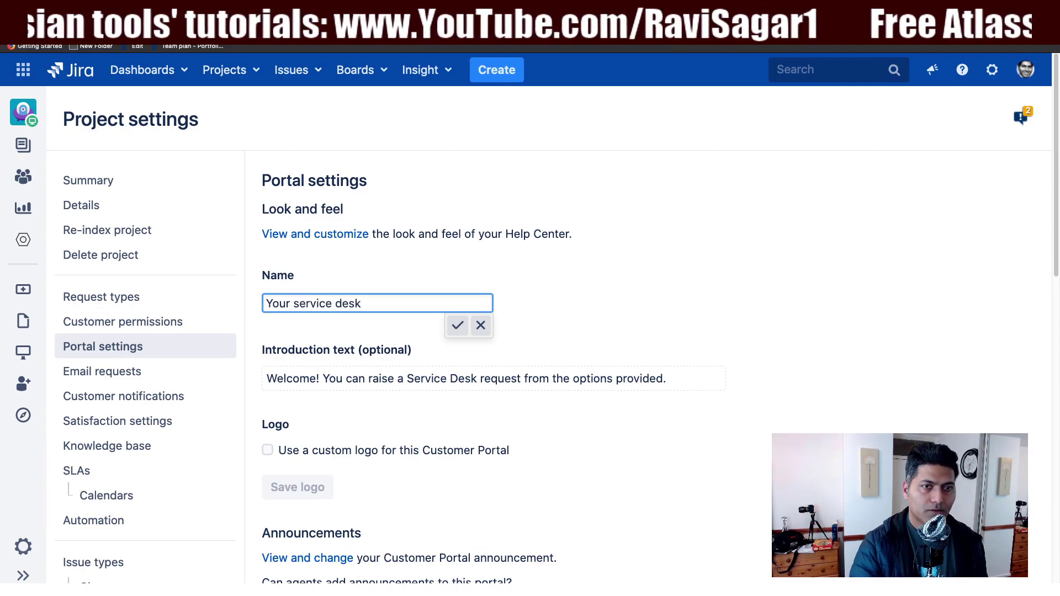
Replace the portal's introduction text with "This is your service desk. Feel free to get in touch with us.".
scroll(386, 331, "down", 1)
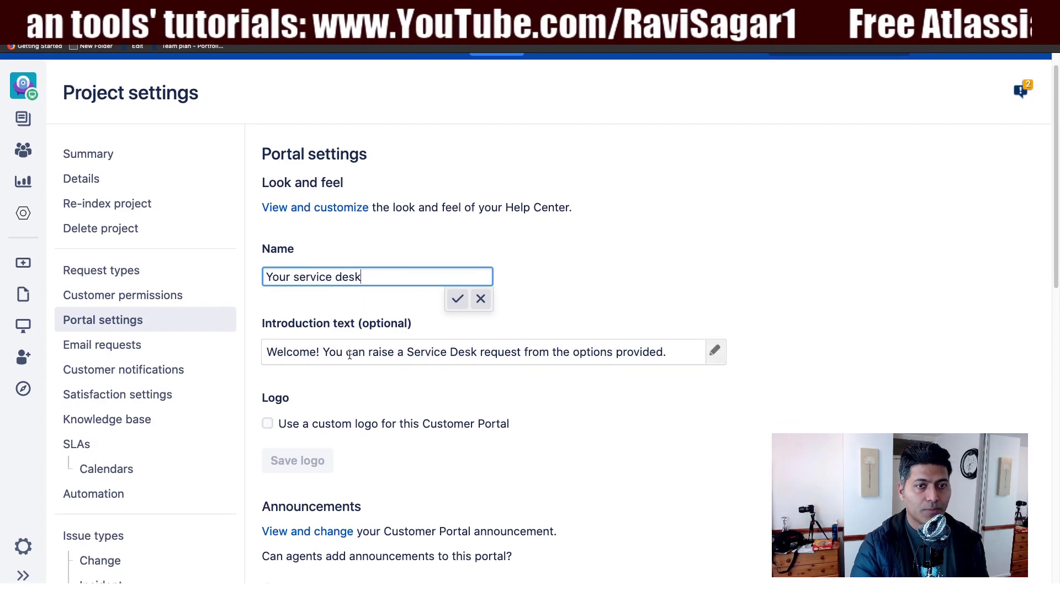
triple_click(351, 350)
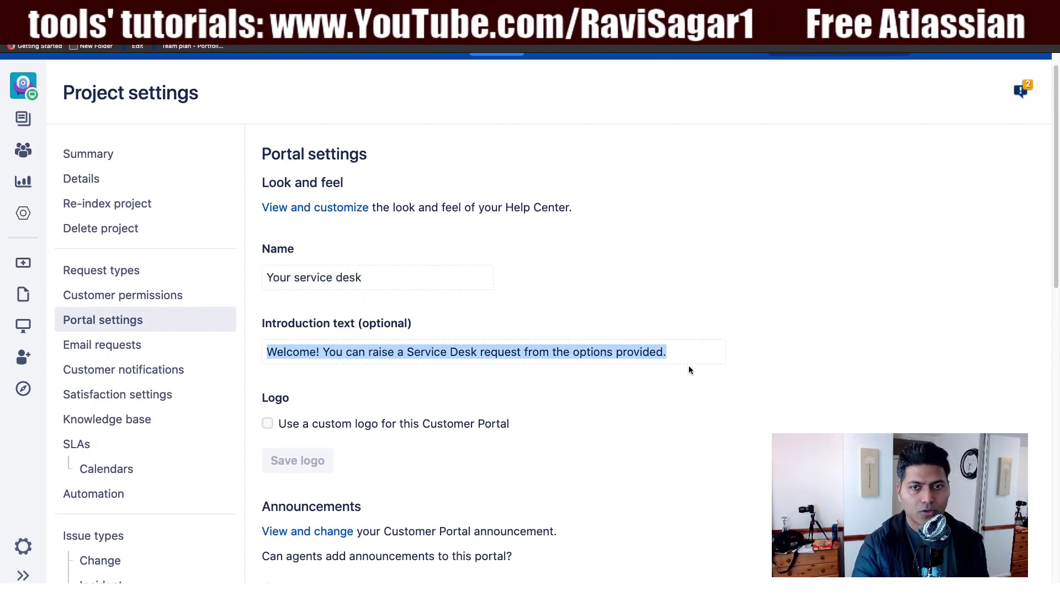
left_click(715, 350)
type("Thi")
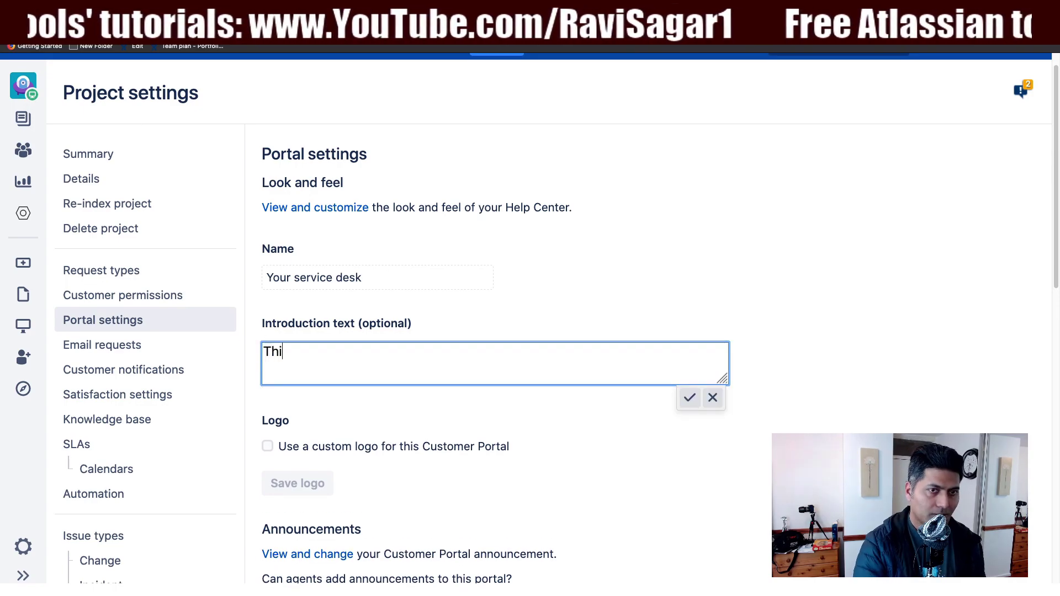
type("s is your ")
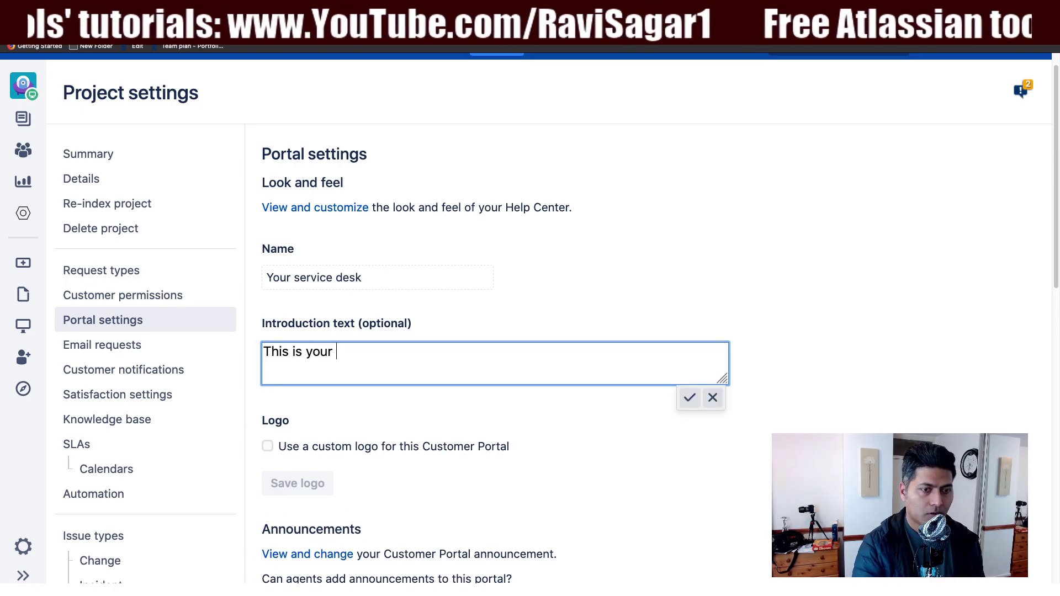
type("service de")
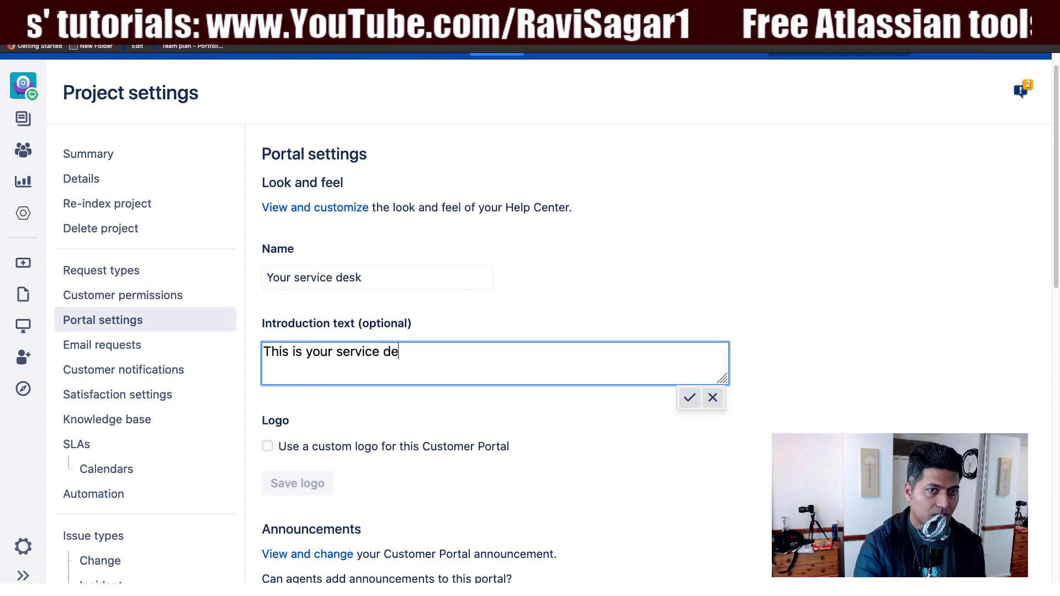
type("sk. Fee")
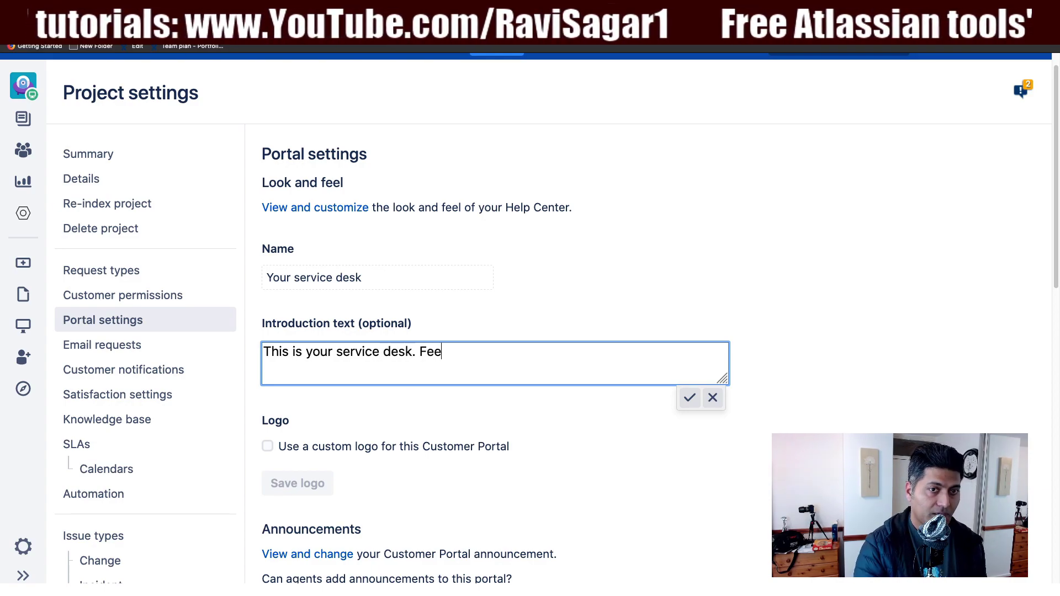
type("l free to get in touch with us")
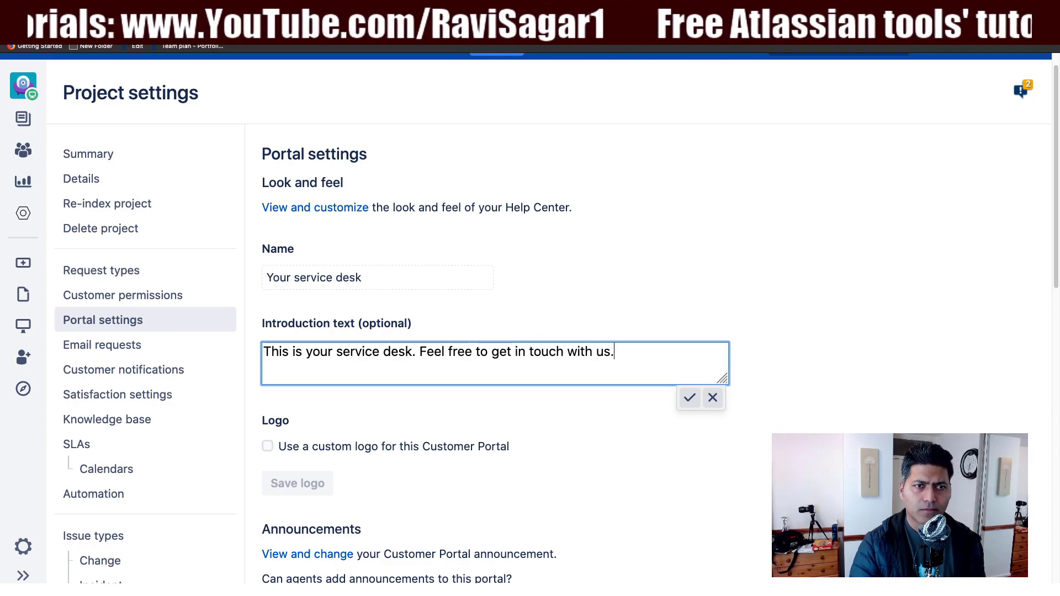
type(".")
Try out the custom logo option for the Customer Portal and switch it off again.
scroll(447, 429, "down", 2)
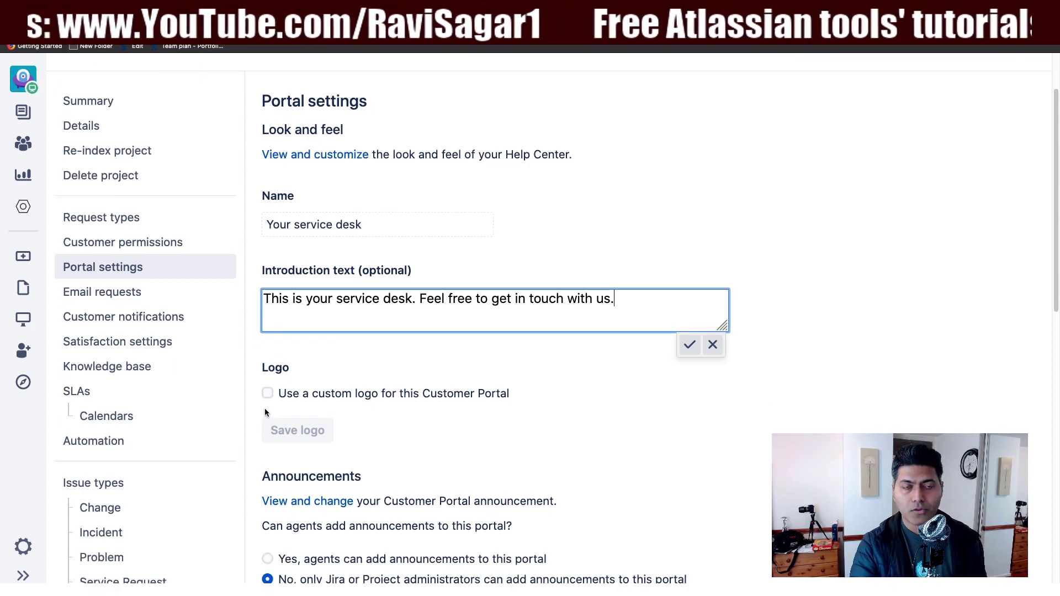
left_click(268, 394)
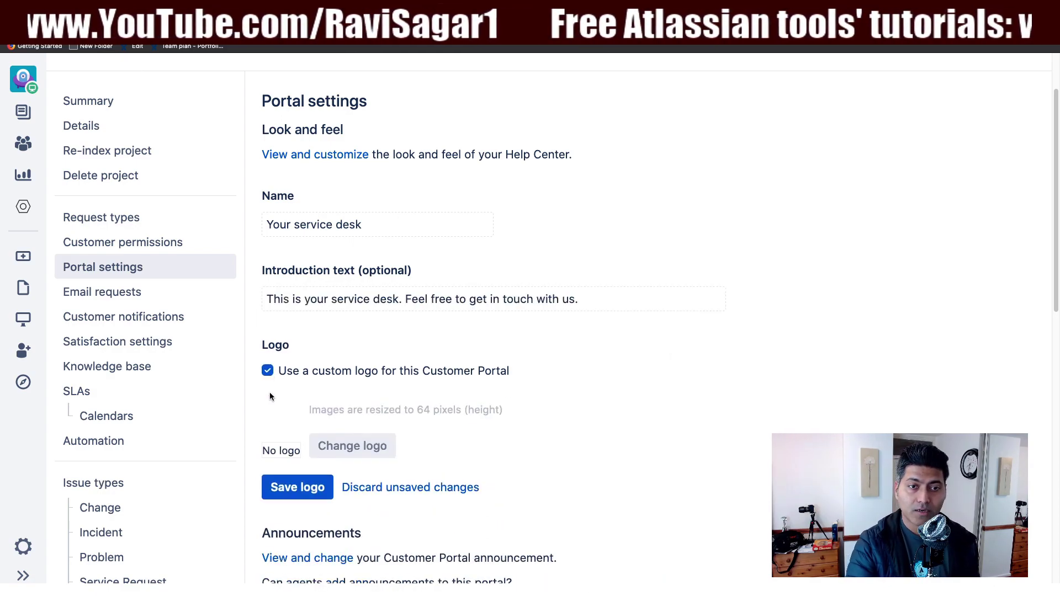
left_click(268, 371)
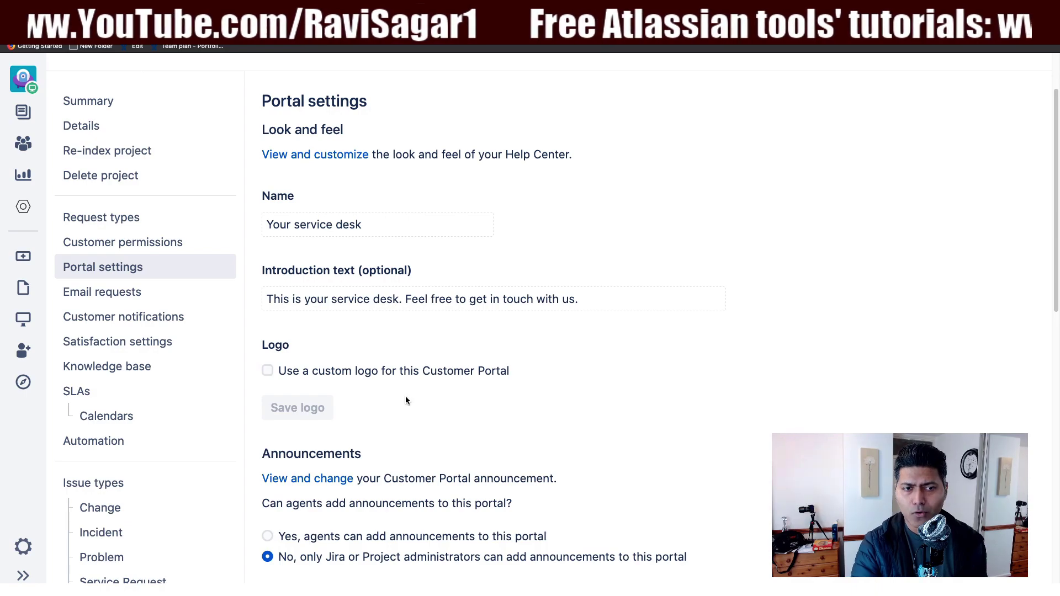
Open the Customer Portal announcement for editing from the project's portal settings.
scroll(405, 396, "down", 2)
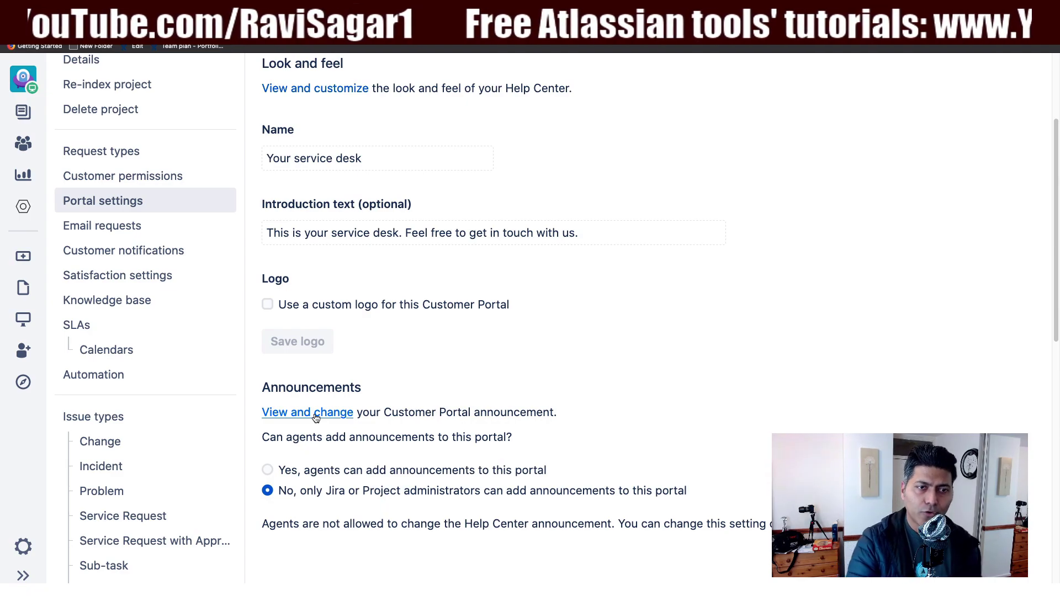
scroll(316, 418, "down", 5)
scroll(346, 331, "up", 3)
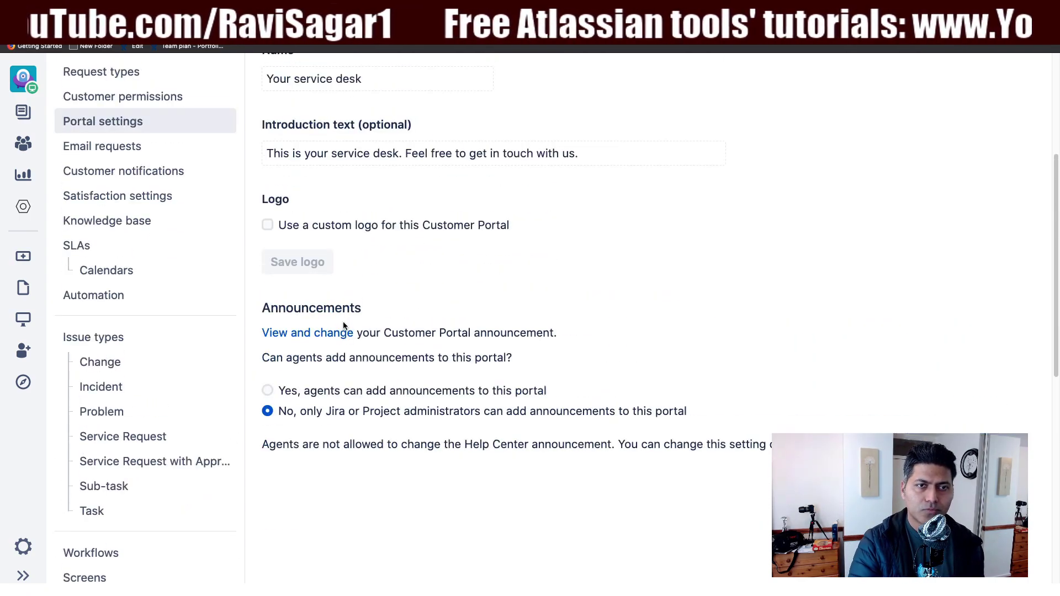
left_click(301, 339)
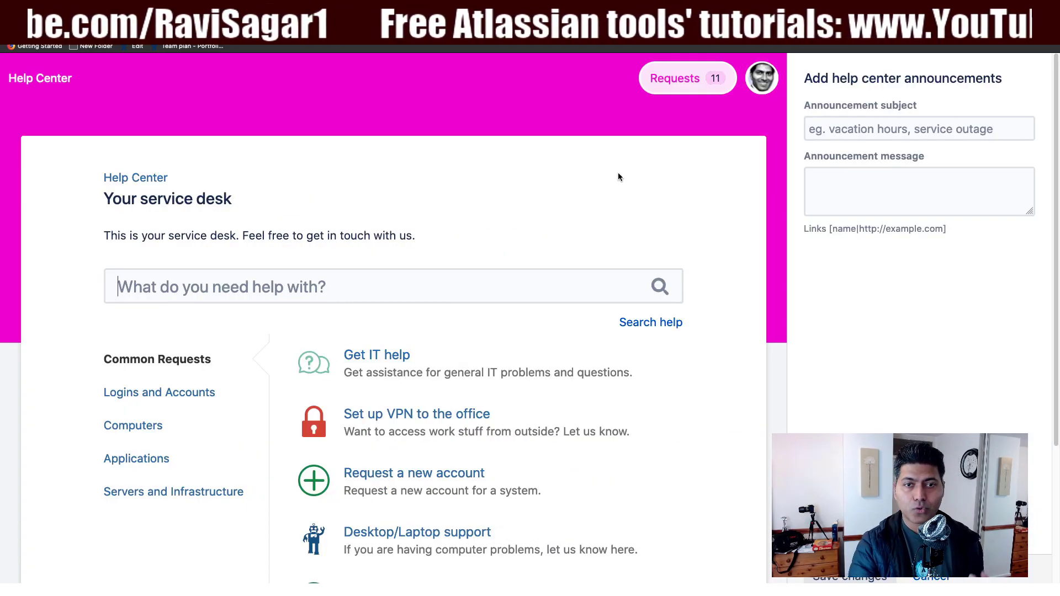
Enter "Service Desk Announcement" as the portal's announcement subject.
left_click(873, 130)
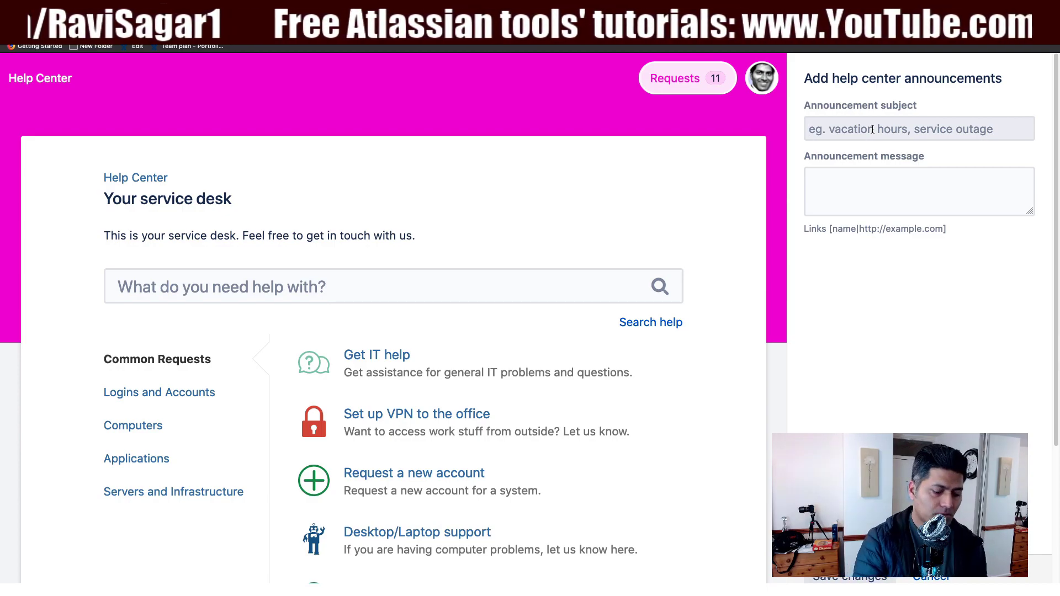
type("This")
key("BackSpace")
key("BackSpace")
key("BackSpace")
key("BackSpace")
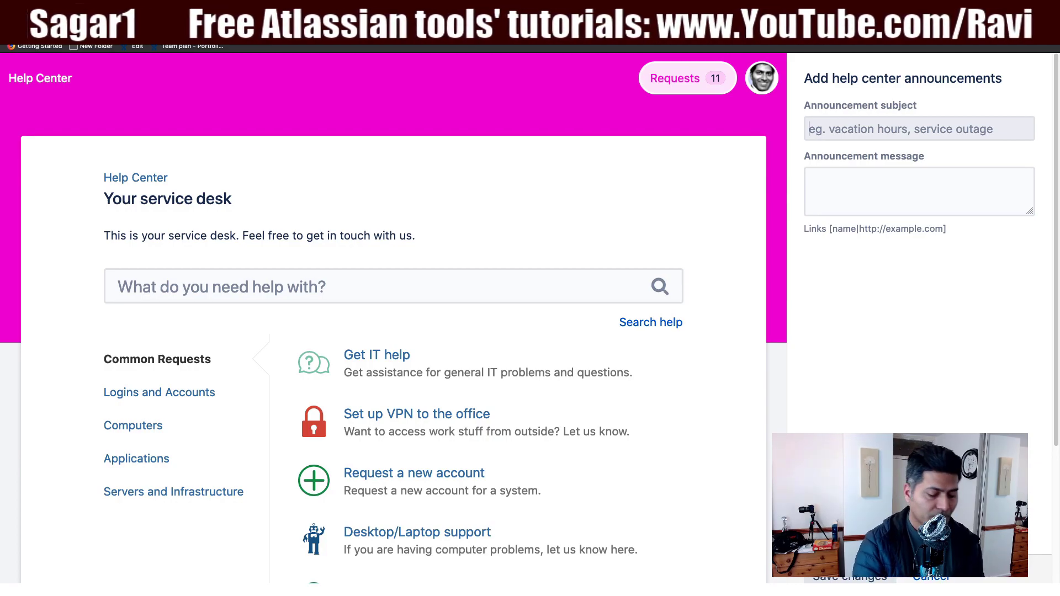
type("Y")
key("BackSpace")
type("Servi")
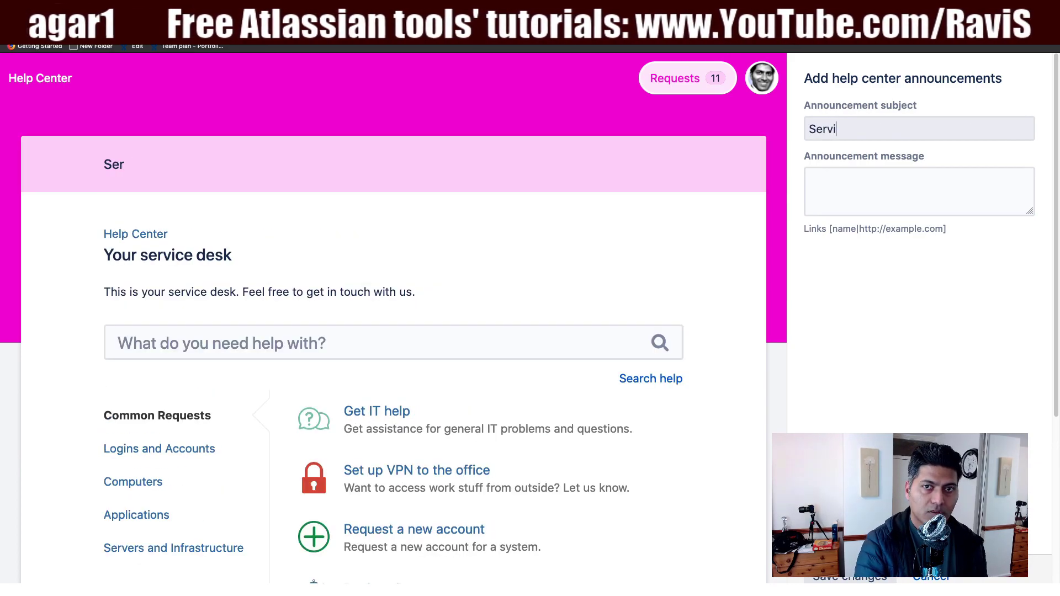
type("ce Desk Ann")
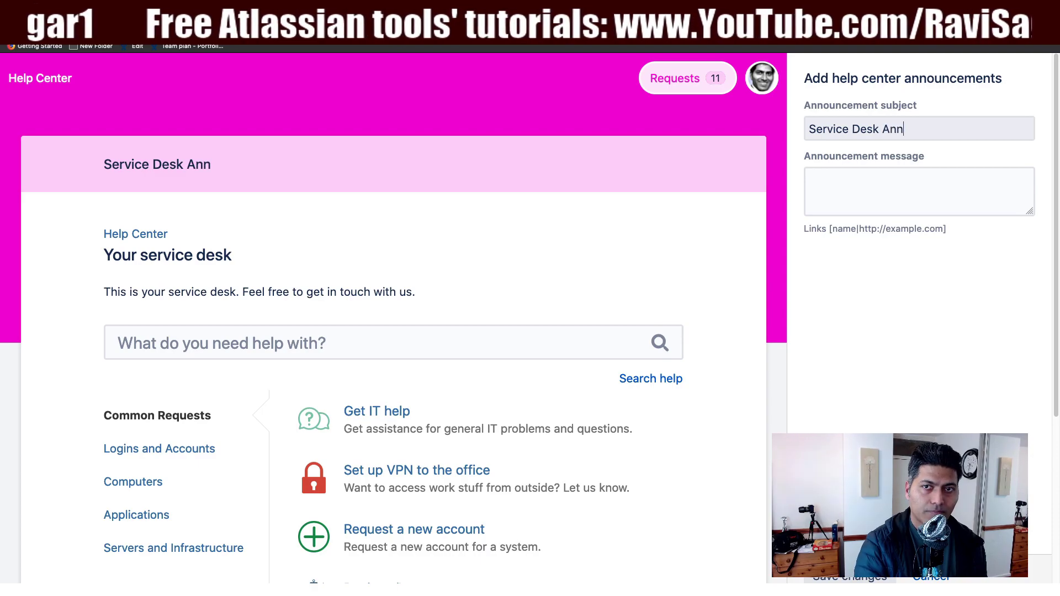
type("ouincement")
key("Tab")
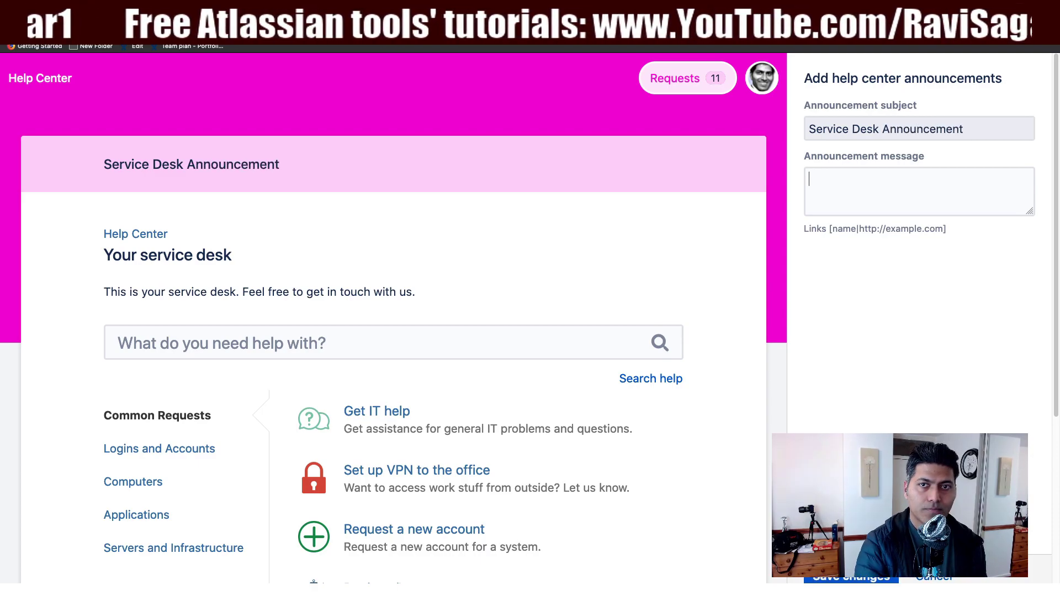
Enter "This is a specific announcement for this project only." as the portal's announcement message and save the changes.
type("This is a")
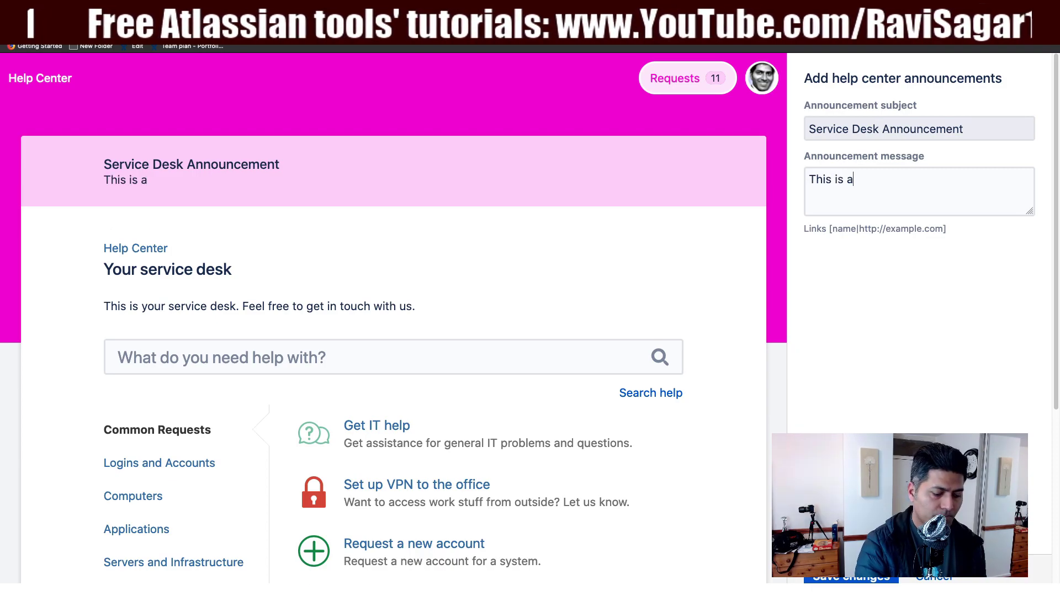
key("BackSpace")
type("speci")
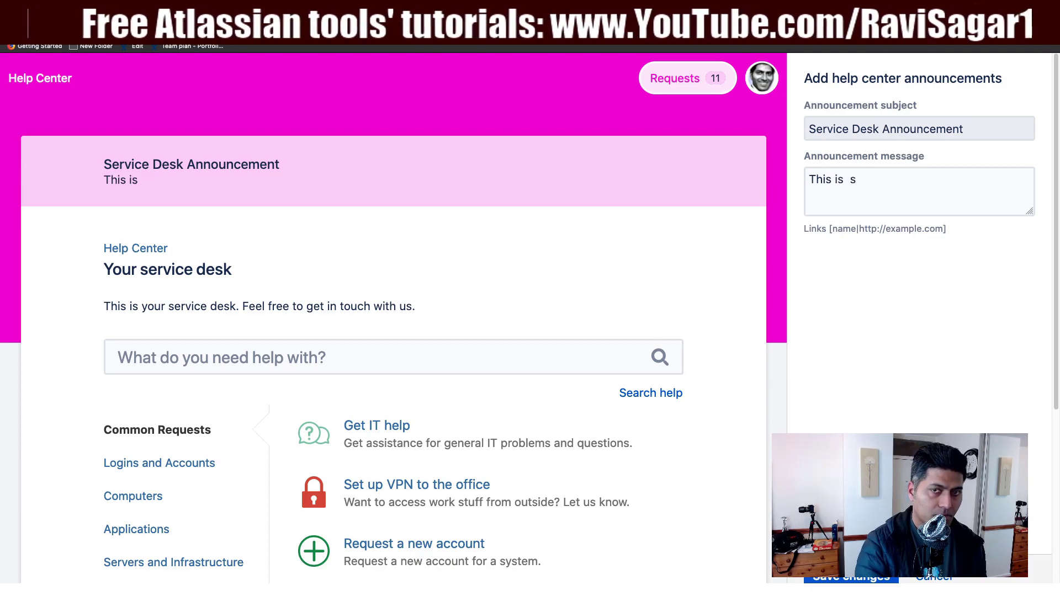
key("BackSpace")
key("BackSpace")
key("BackSpace")
key("BackSpace")
key("BackSpace")
type("a ")
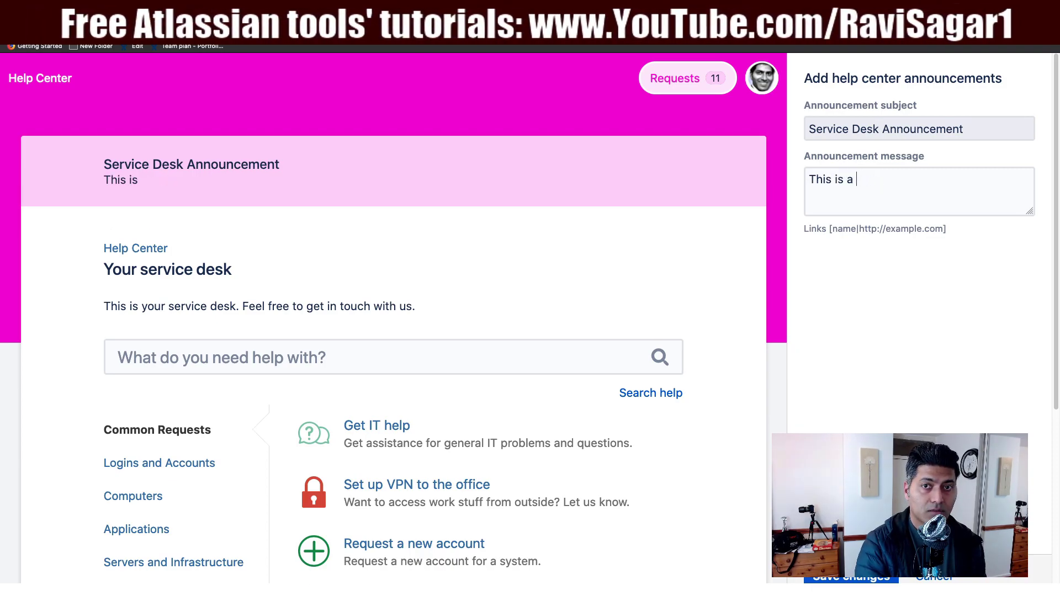
type("specific annooun")
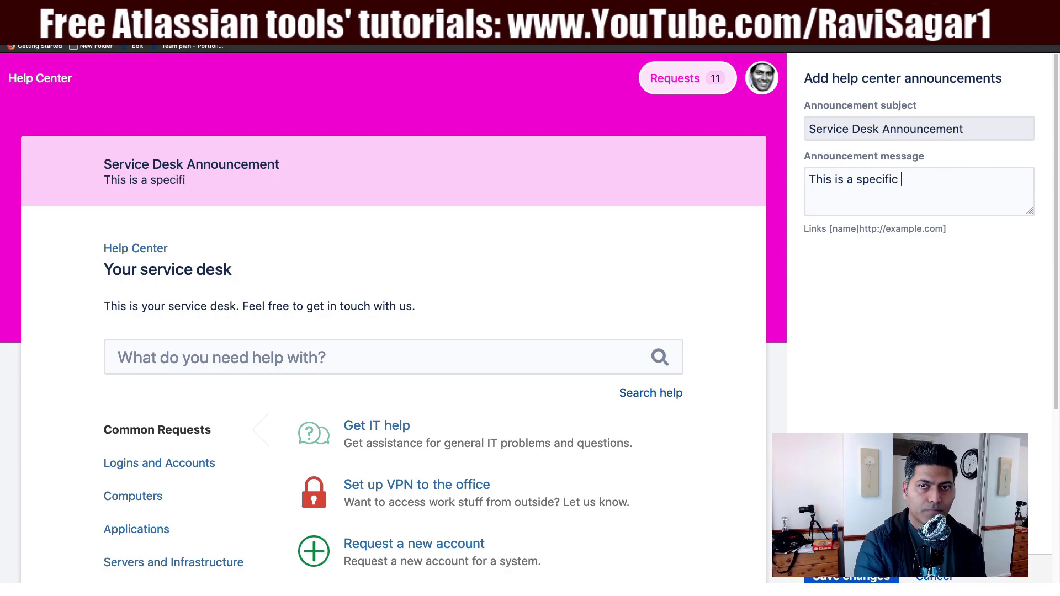
key("BackSpace")
key("BackSpace")
key("BackSpace")
type("uncement for th")
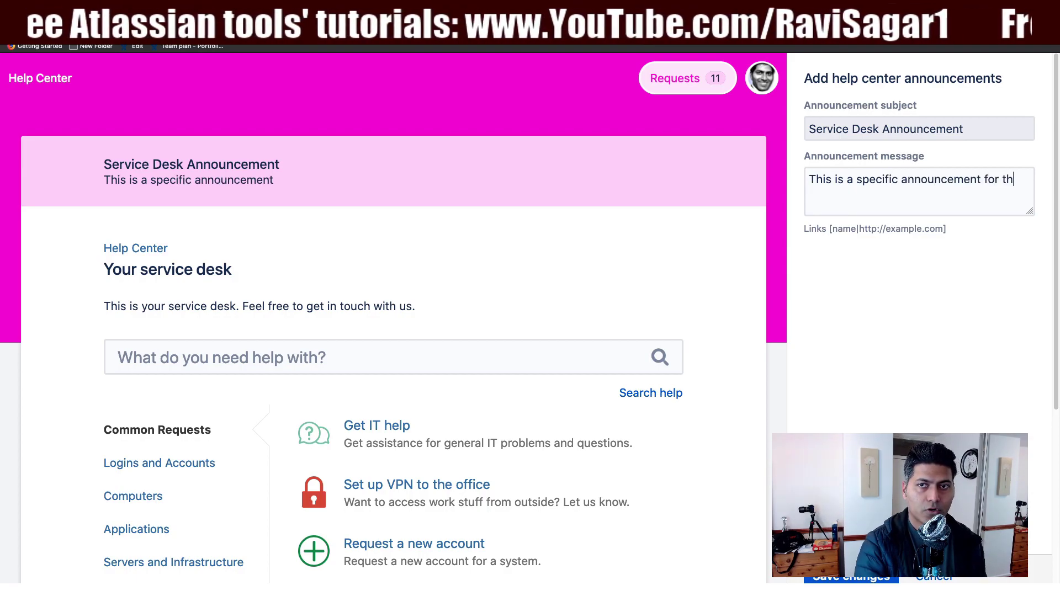
type("is projec")
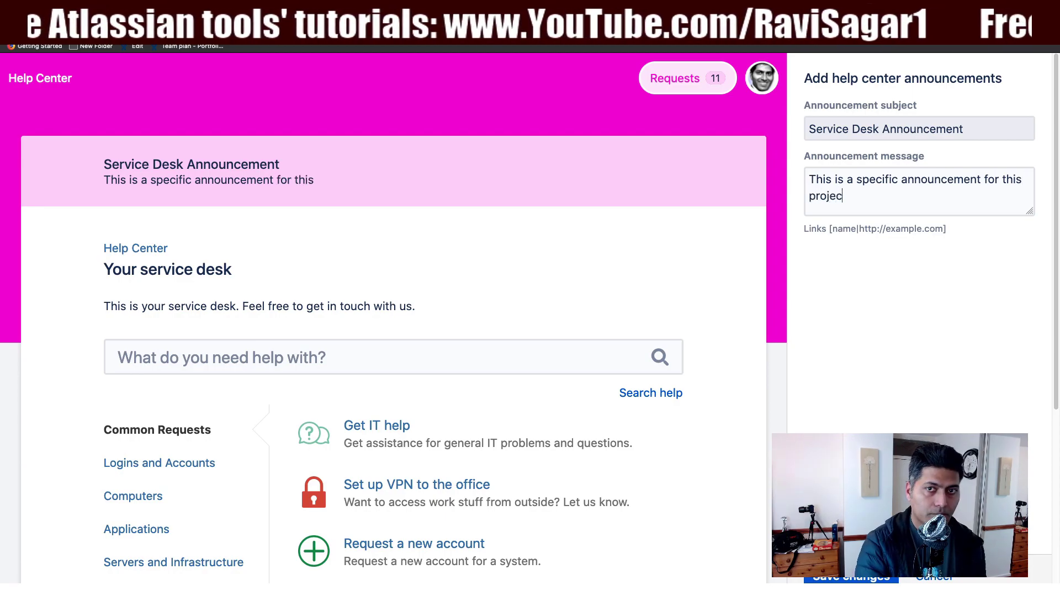
type("t only.")
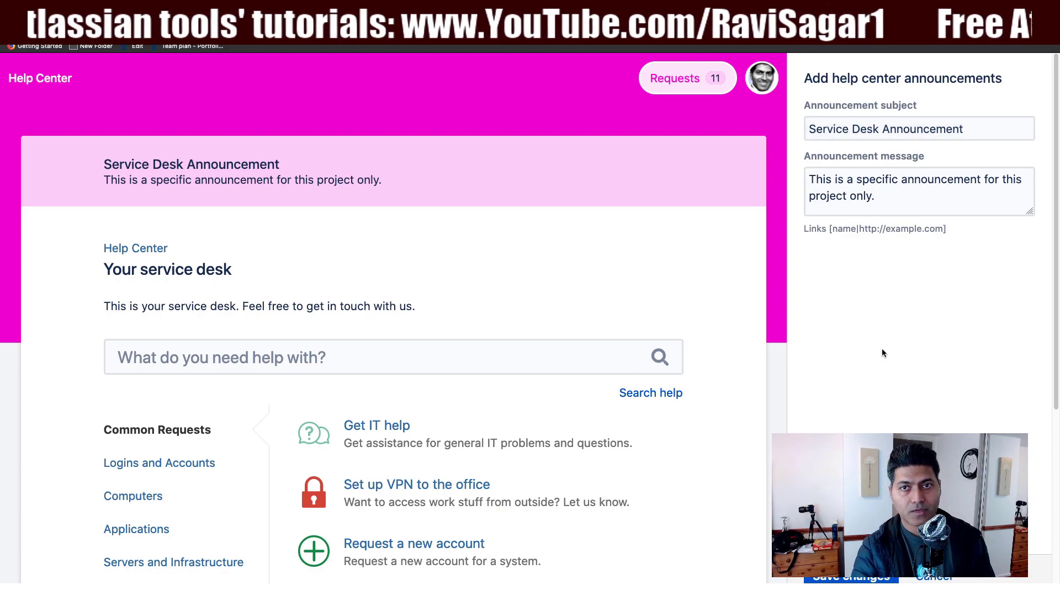
left_click(851, 577)
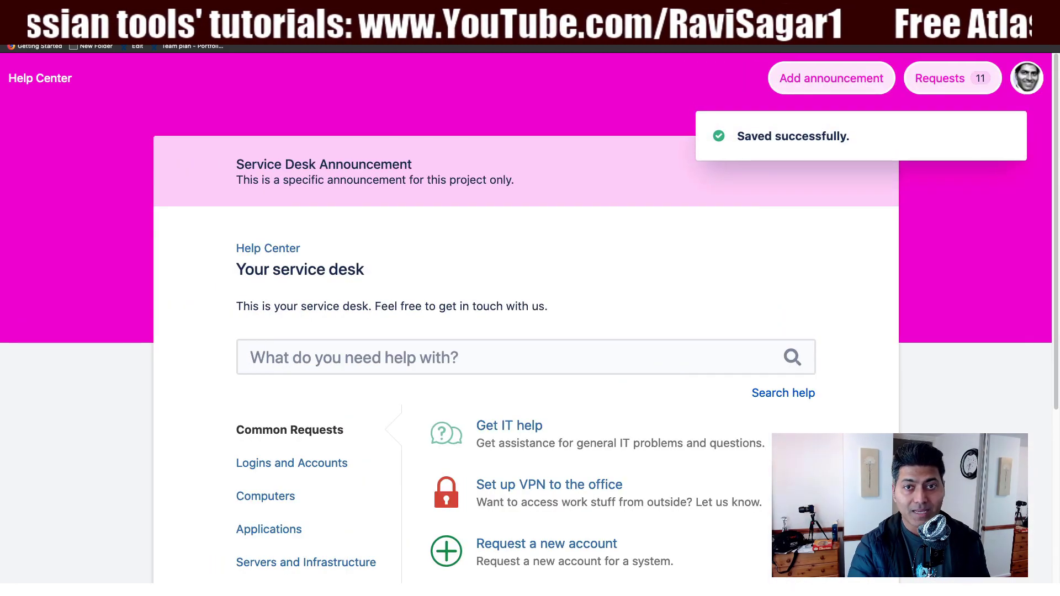
Check the Help Center's own announcement and customization options, and go back to the "Your service desk" portal.
left_click(40, 81)
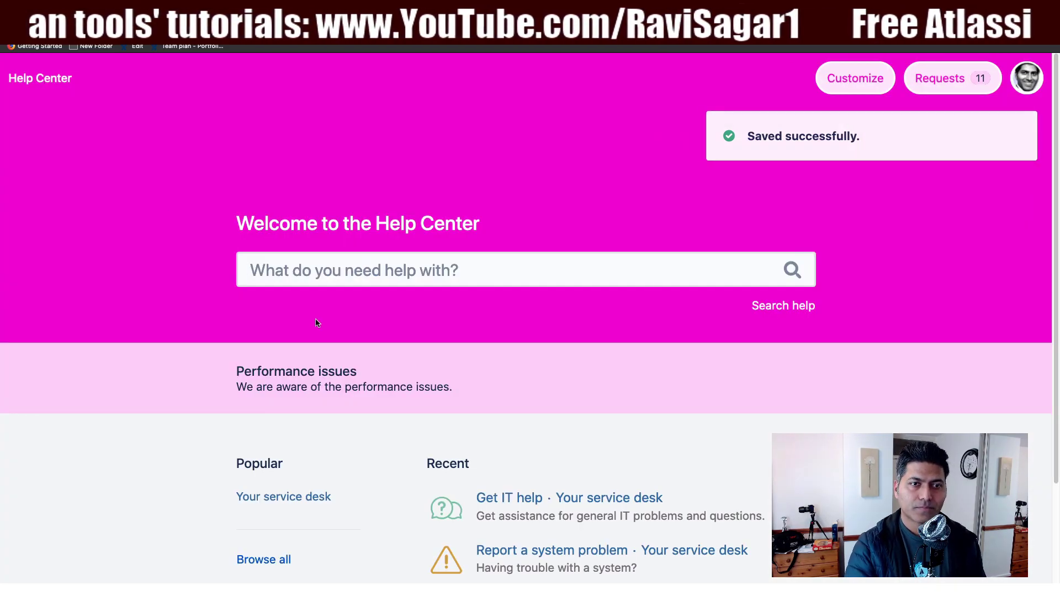
triple_click(296, 371)
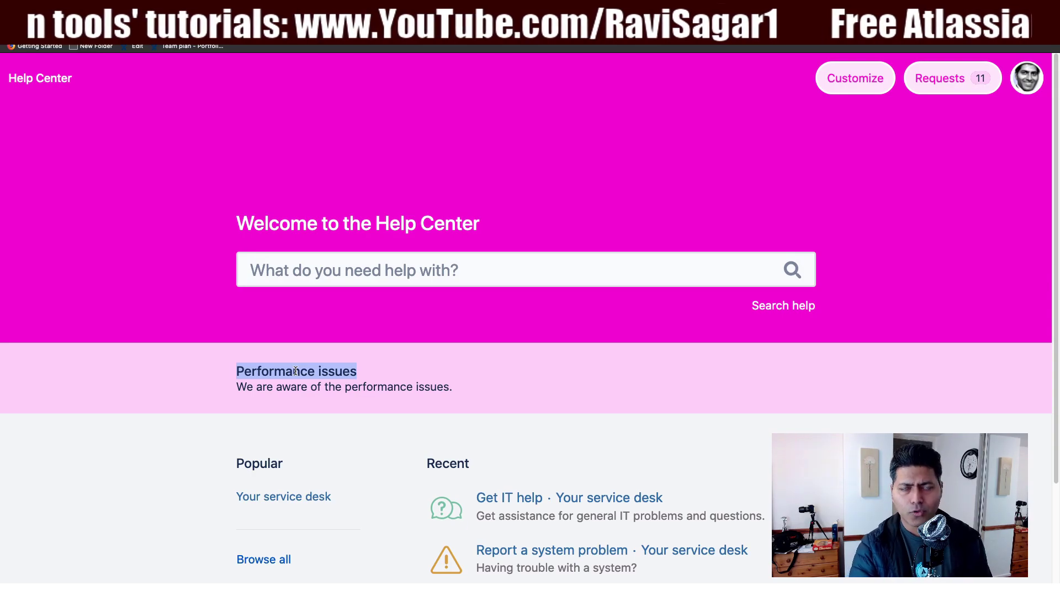
left_click(891, 86)
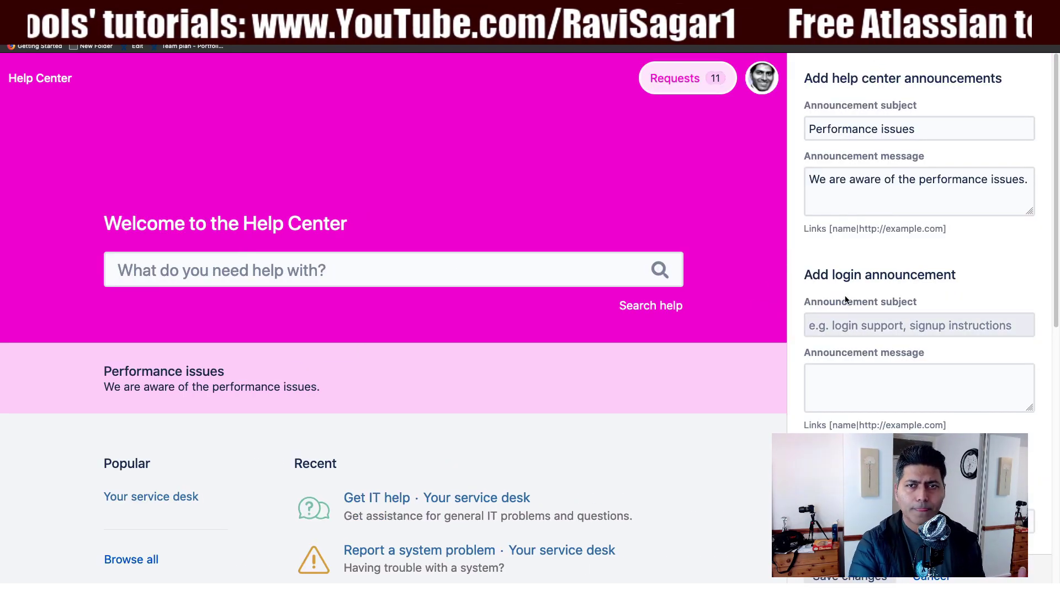
scroll(426, 402, "down", 3)
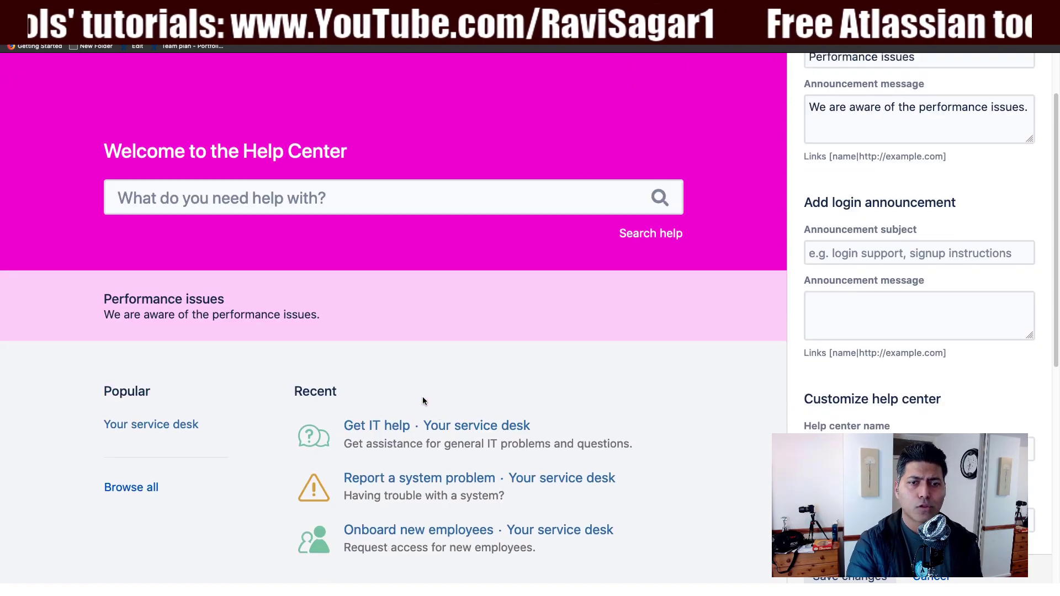
left_click(474, 416)
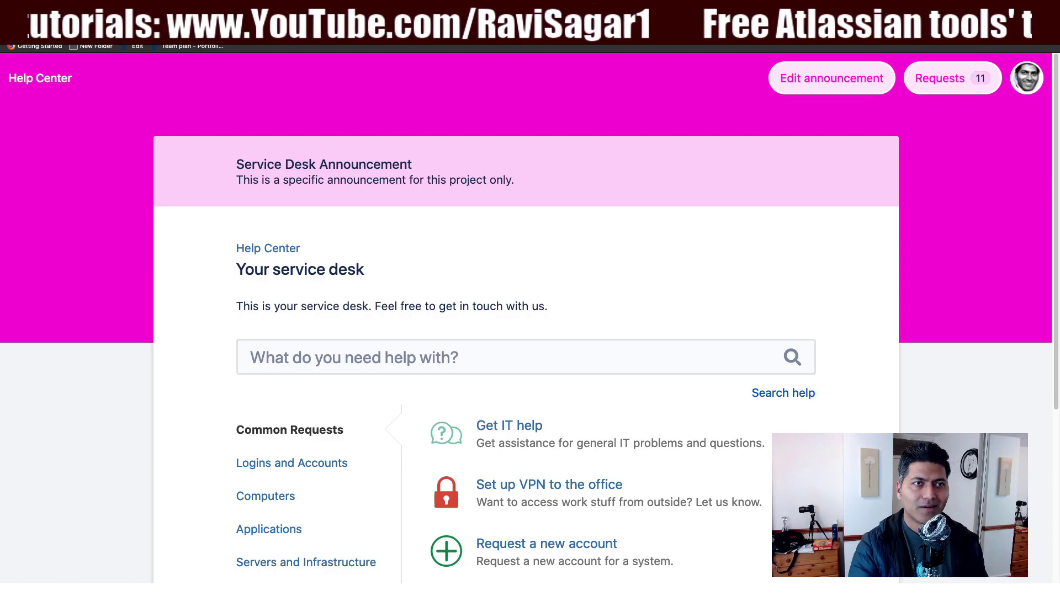
Return to the project's portal settings and allow agents to add announcements to this portal.
key("super+Left")
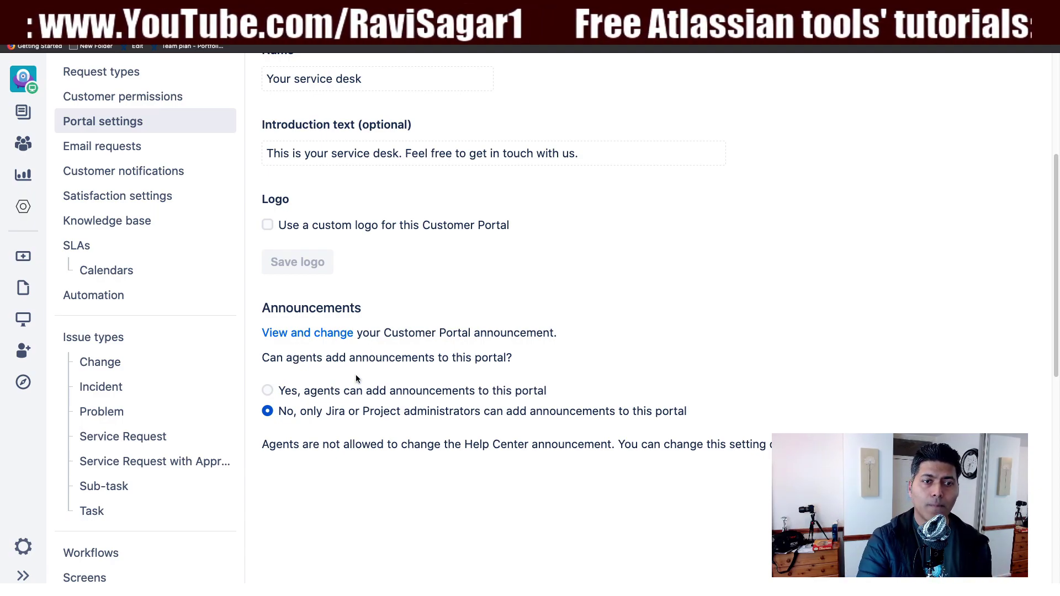
left_click(269, 391)
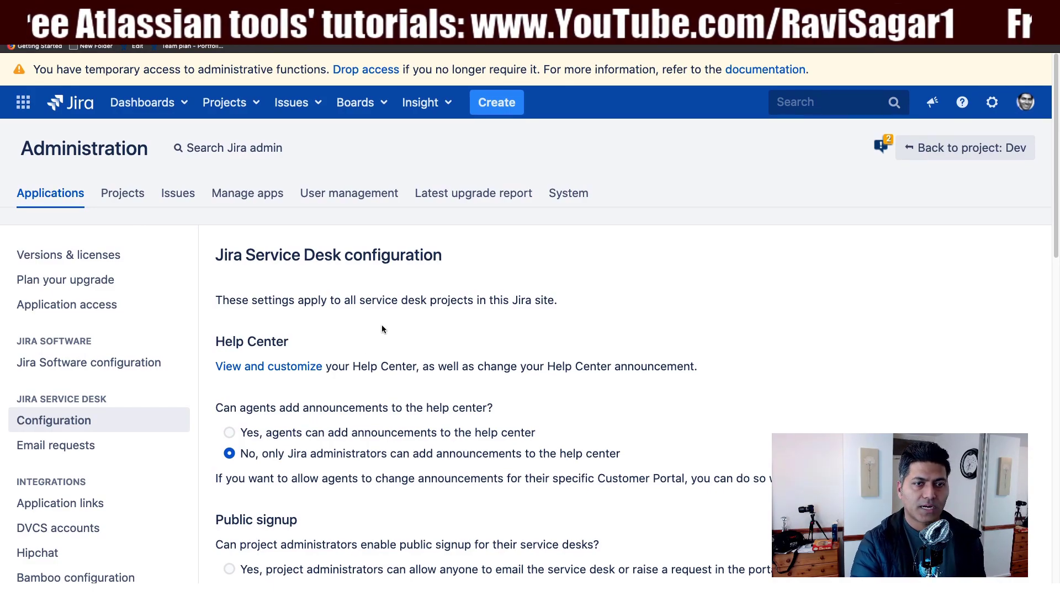
Review the Help Center announcement, public signup and organization management options in the global Jira Service Desk configuration.
scroll(382, 326, "down", 2)
scroll(382, 327, "down", 1)
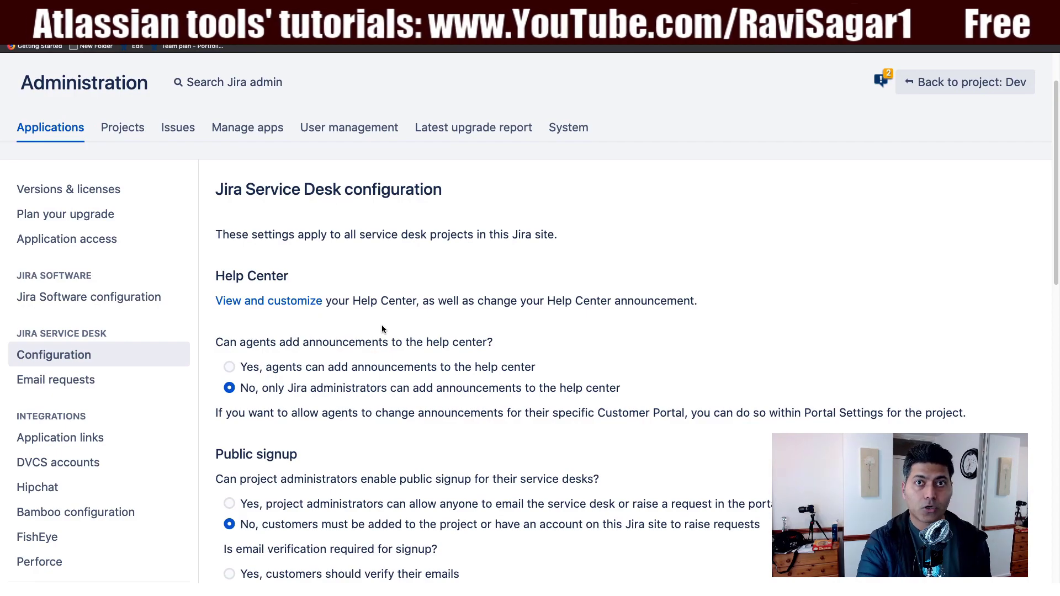
scroll(382, 325, "down", 2)
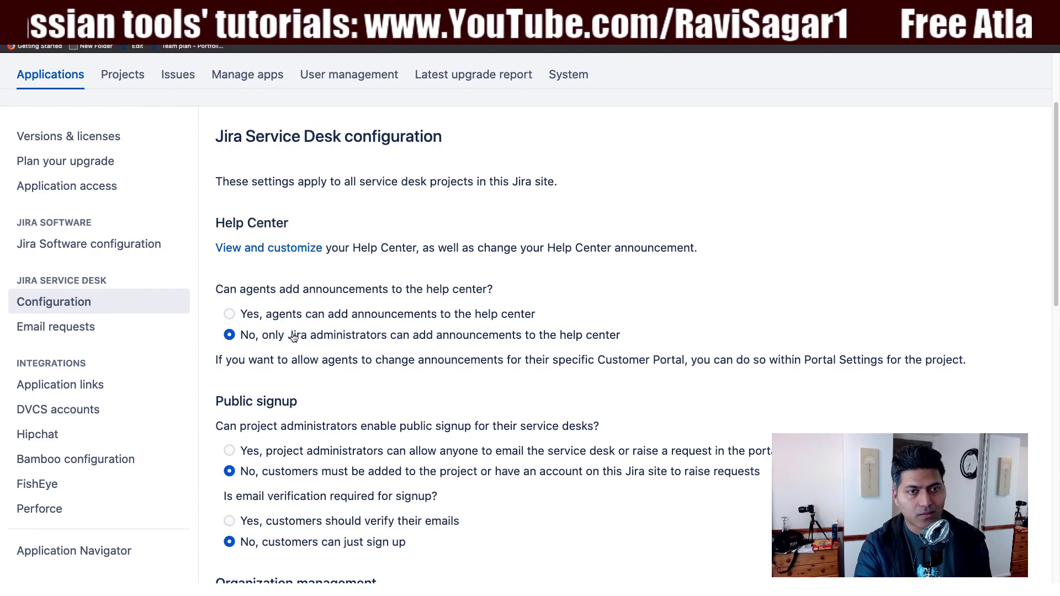
scroll(293, 337, "down", 4)
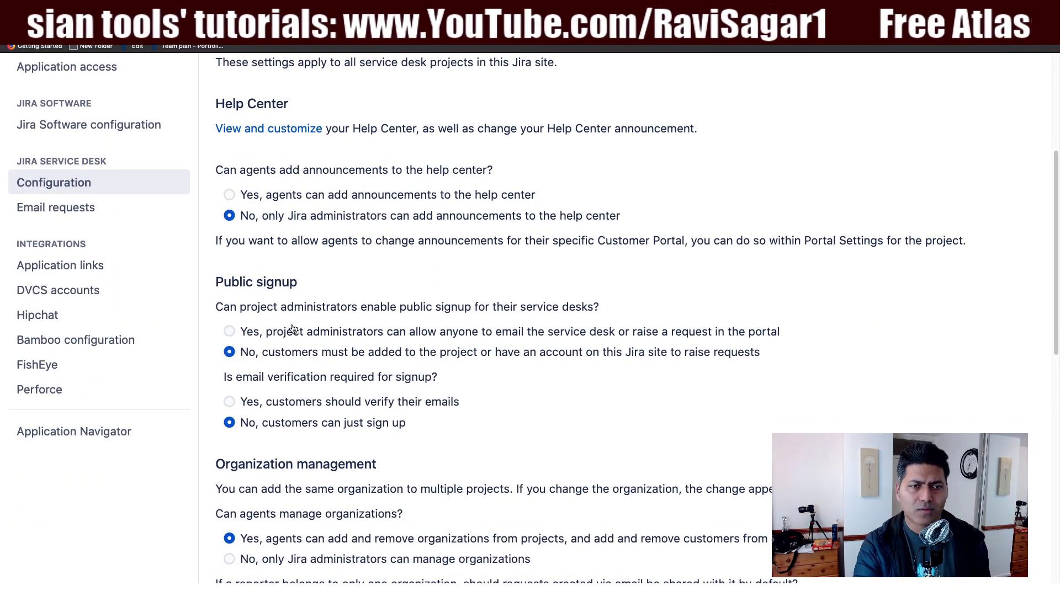